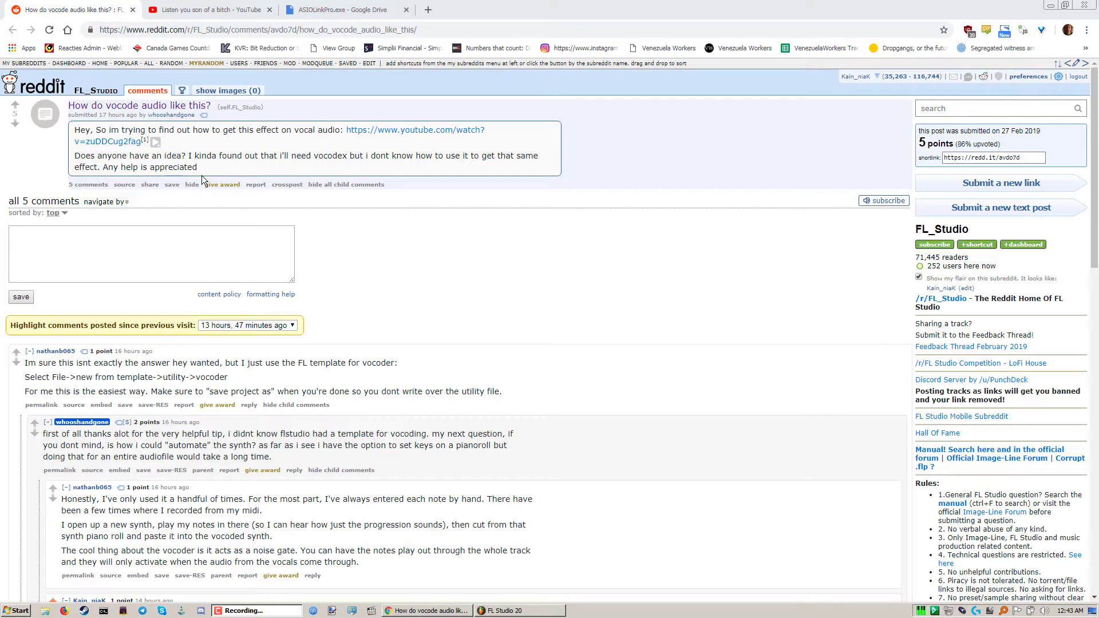
- Preview the post's embedded vocoded clip, then play the original speech video on YouTube
left_click(155, 143)
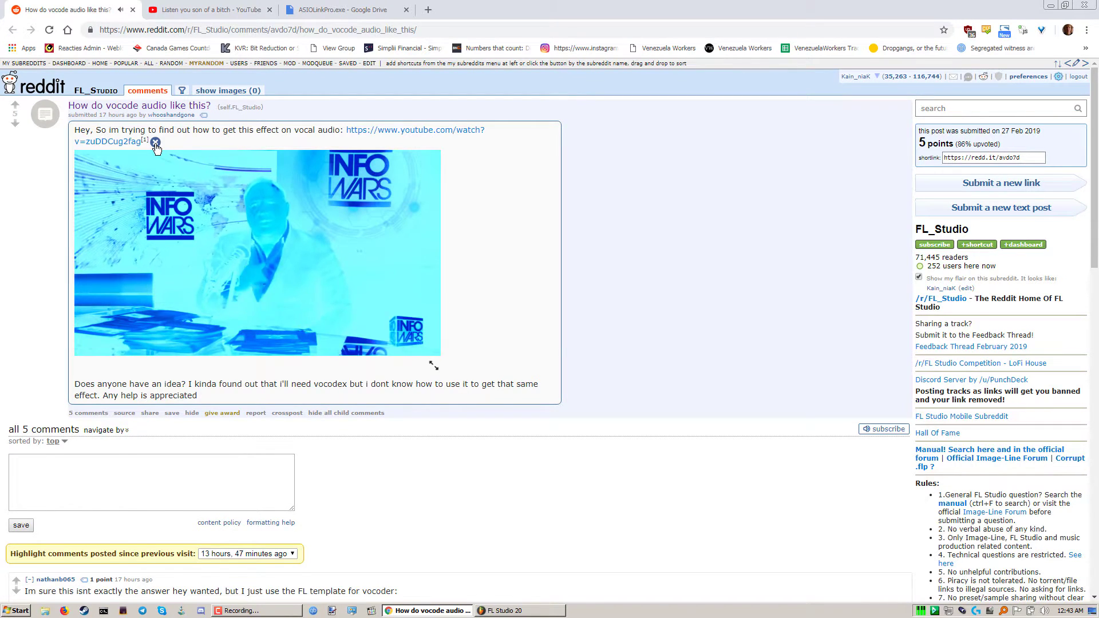
left_click(155, 144)
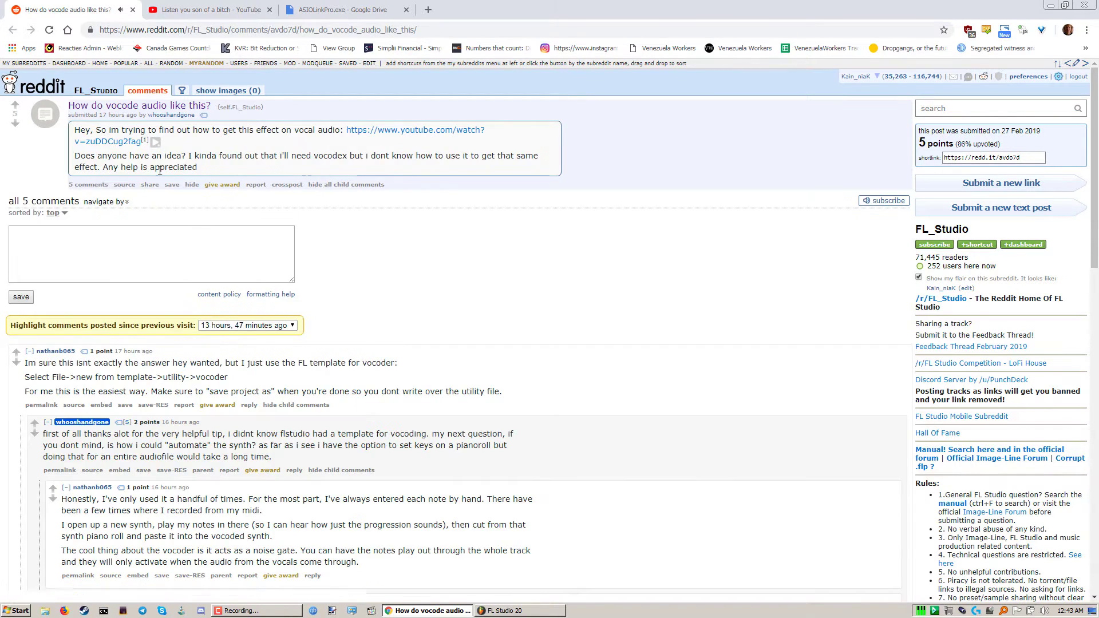
left_click(192, 9)
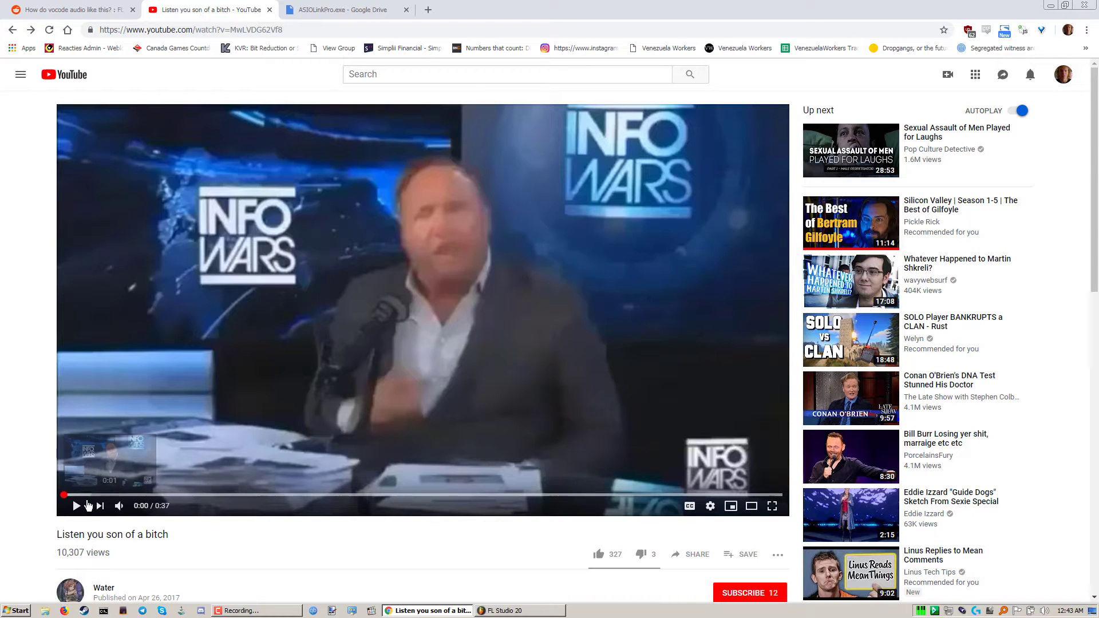
left_click(78, 508)
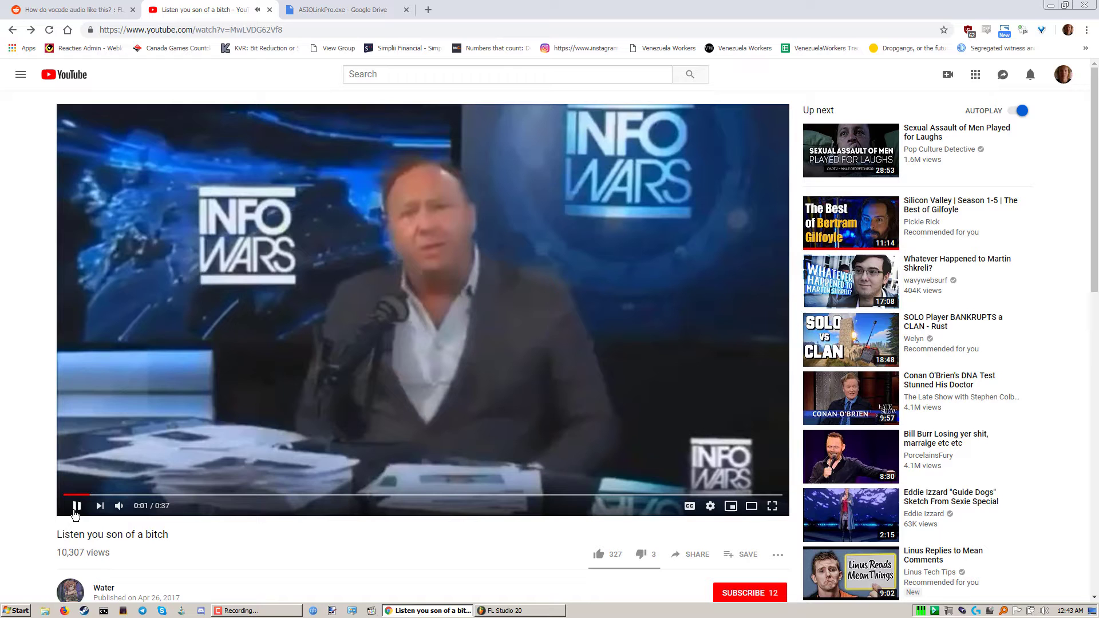
left_click(535, 612)
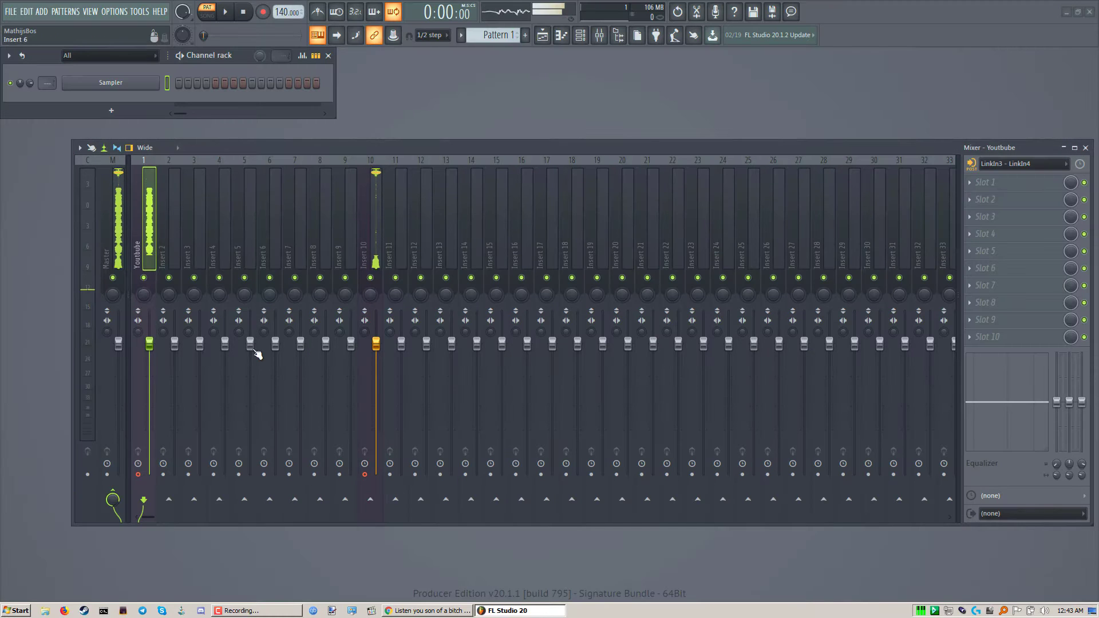
left_click(425, 611)
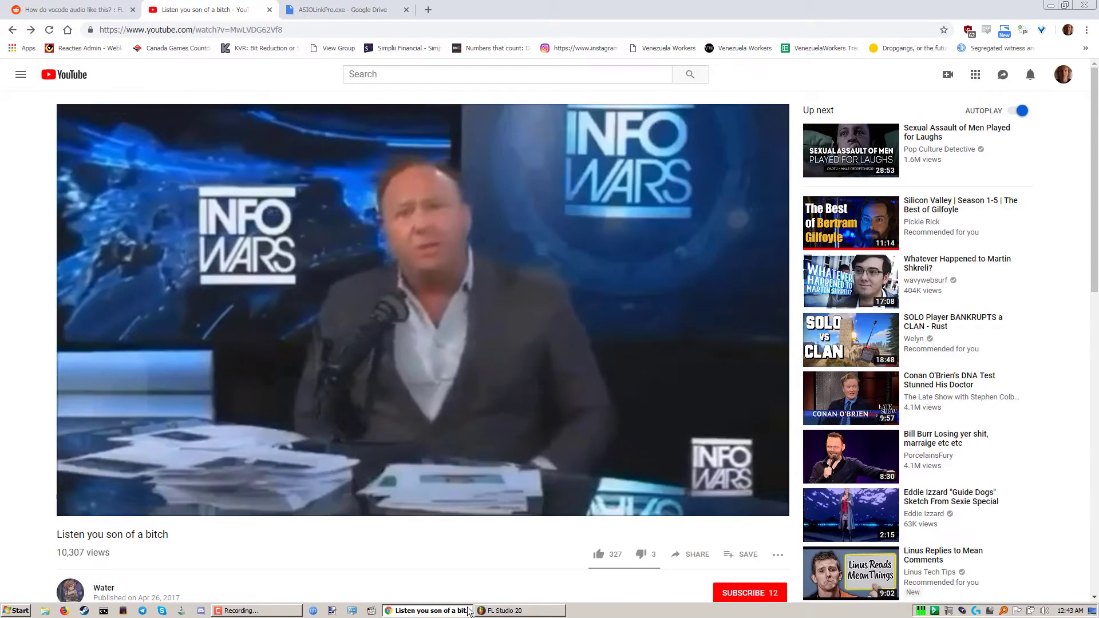
left_click(515, 611)
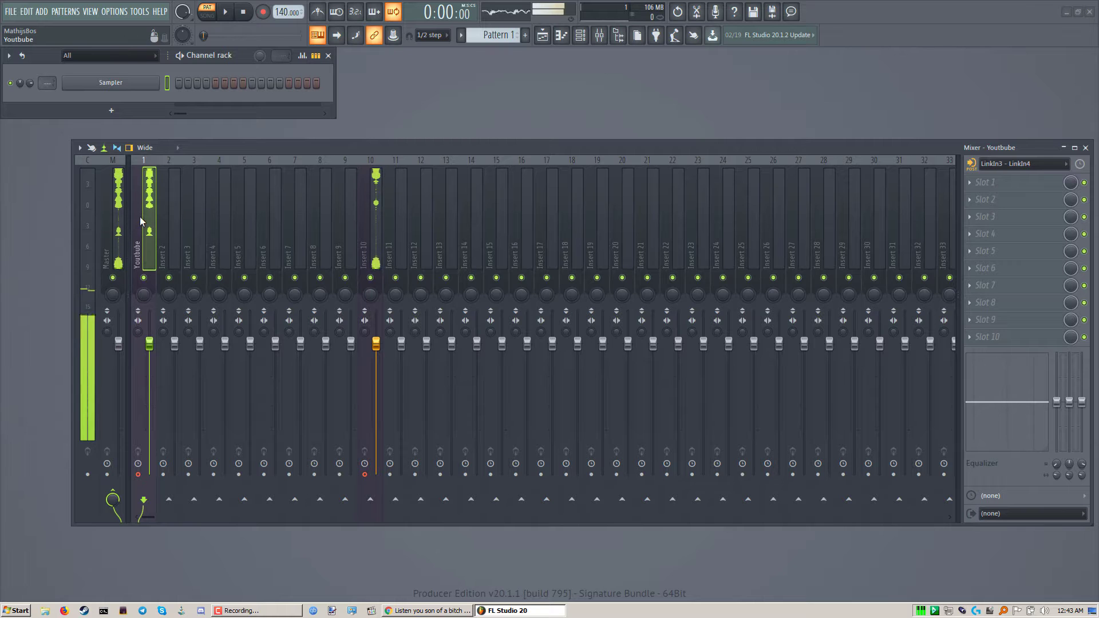
left_click(426, 611)
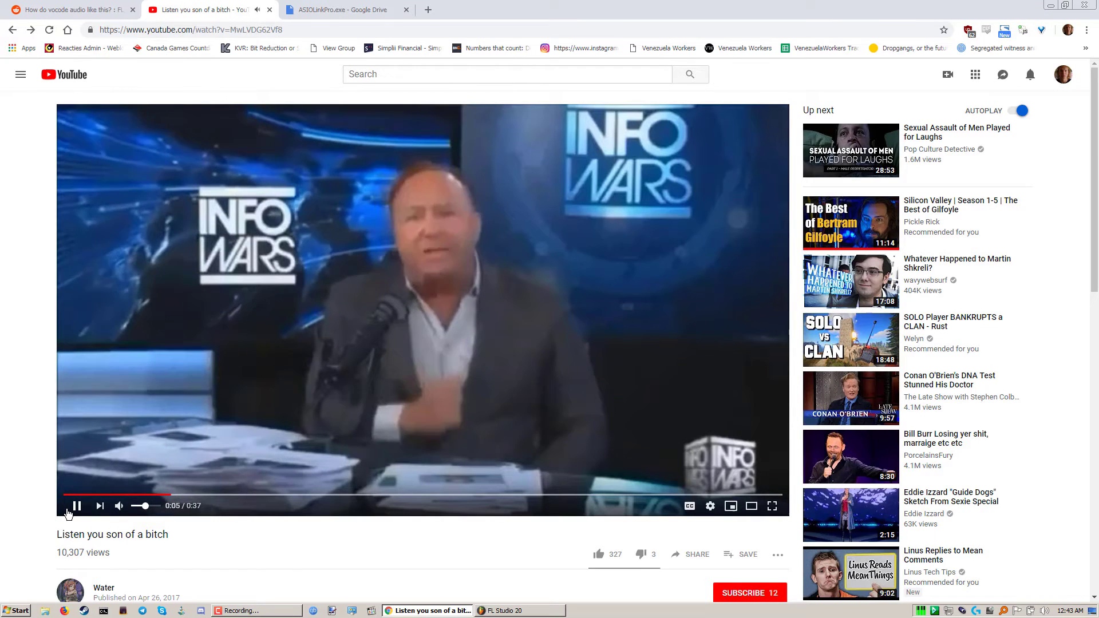
key("alt+Tab")
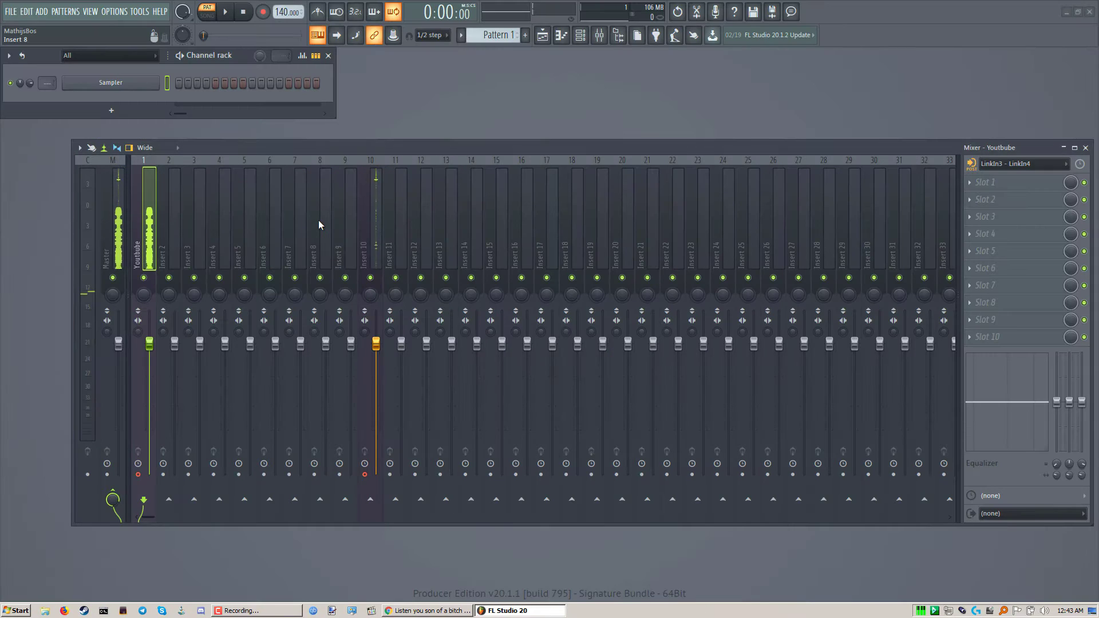
- Add a Sytrus channel with the Supersaw preset via the Sampler menu and route it to Insert 2
left_click(169, 178)
right_click(112, 83)
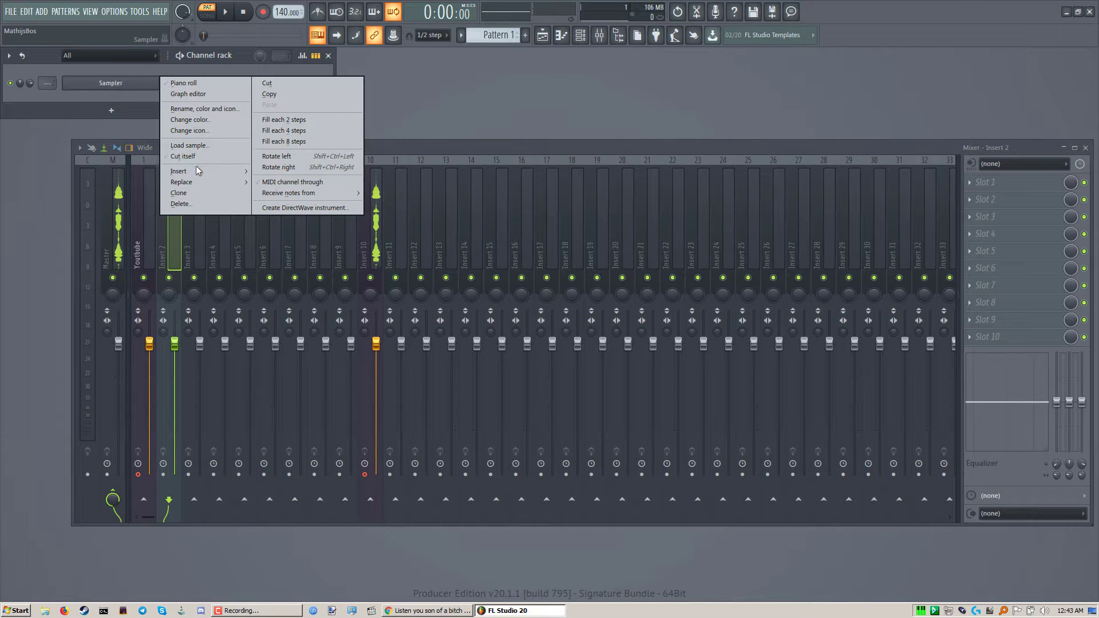
mouse_move(181, 172)
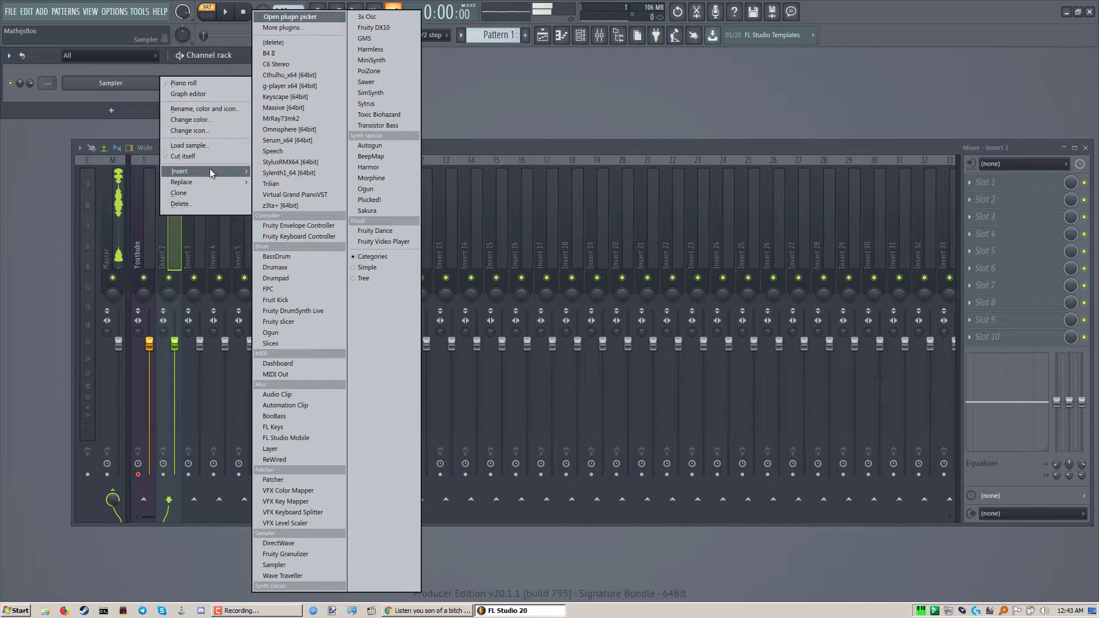
left_click(375, 100)
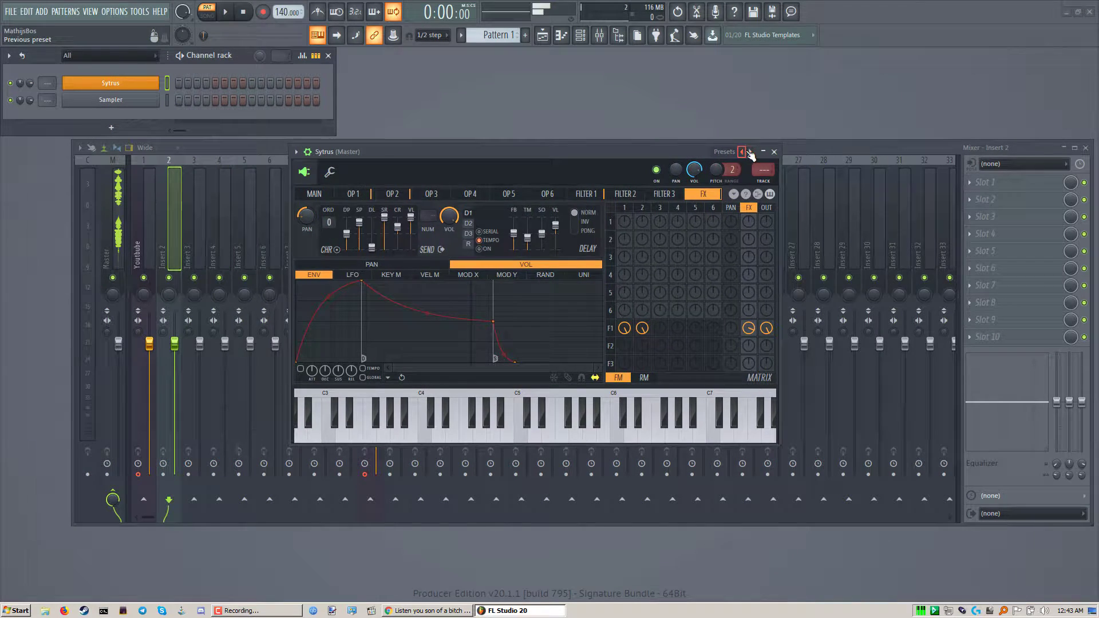
left_click(750, 154)
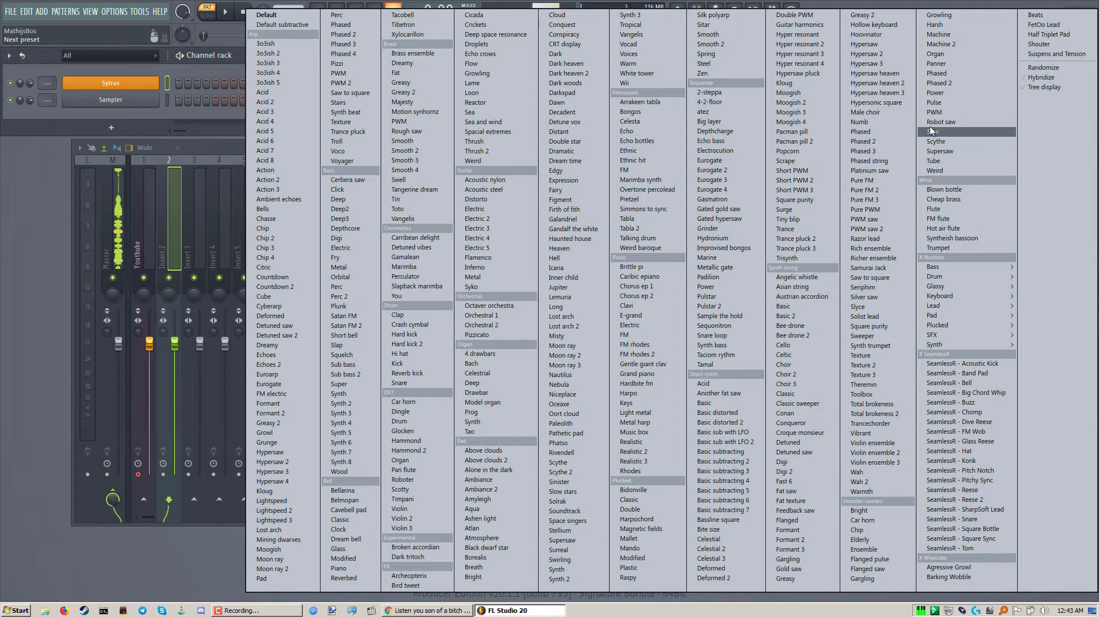
left_click(944, 152)
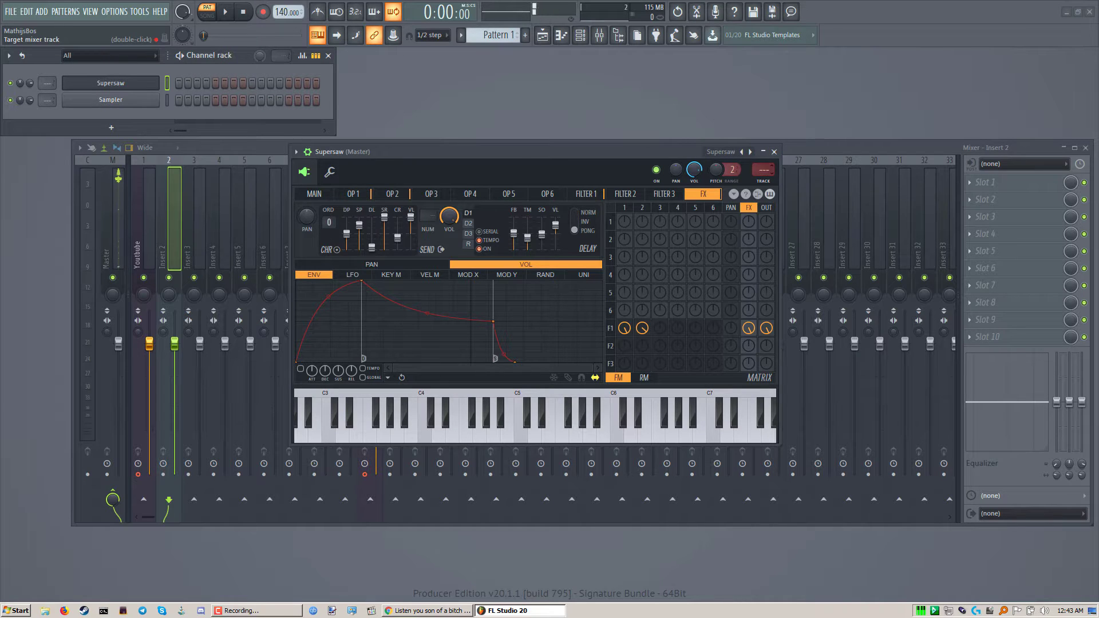
left_click_drag(47, 83, 48, 77)
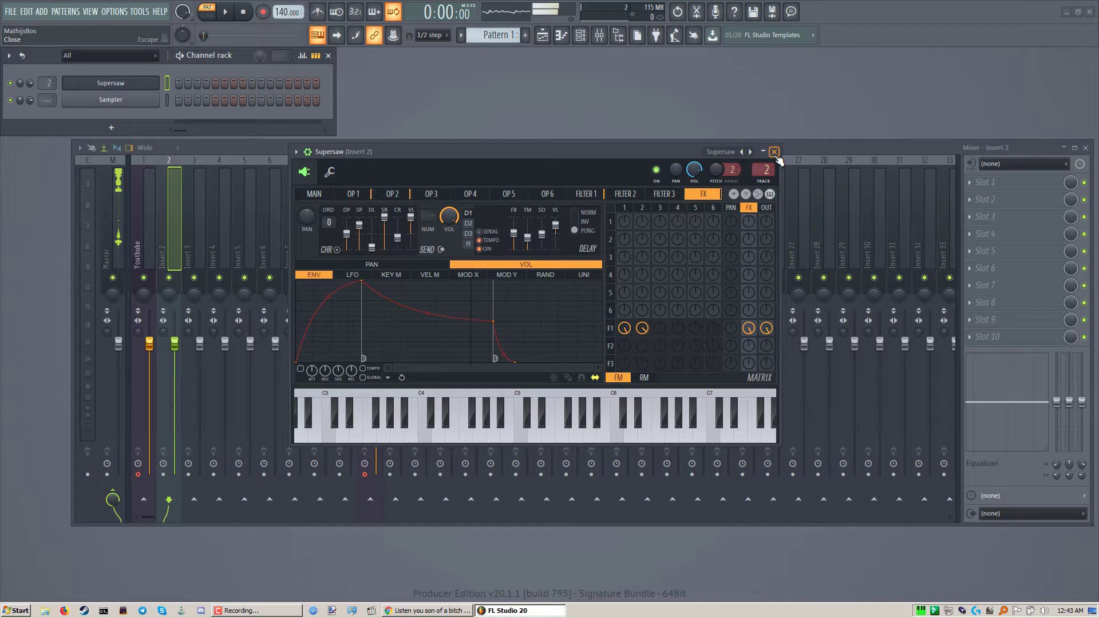
- Close Sytrus, reposition the mixer, and send Insert 2's output to Insert 3
left_click(773, 152)
left_click_drag(348, 144, 437, 179)
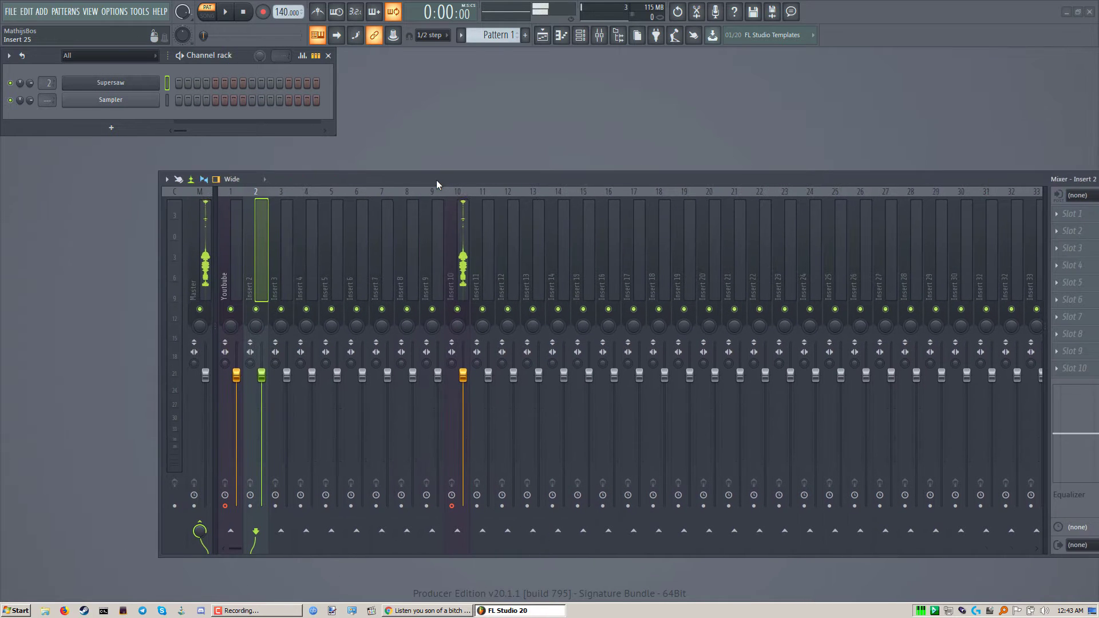
left_click(240, 230)
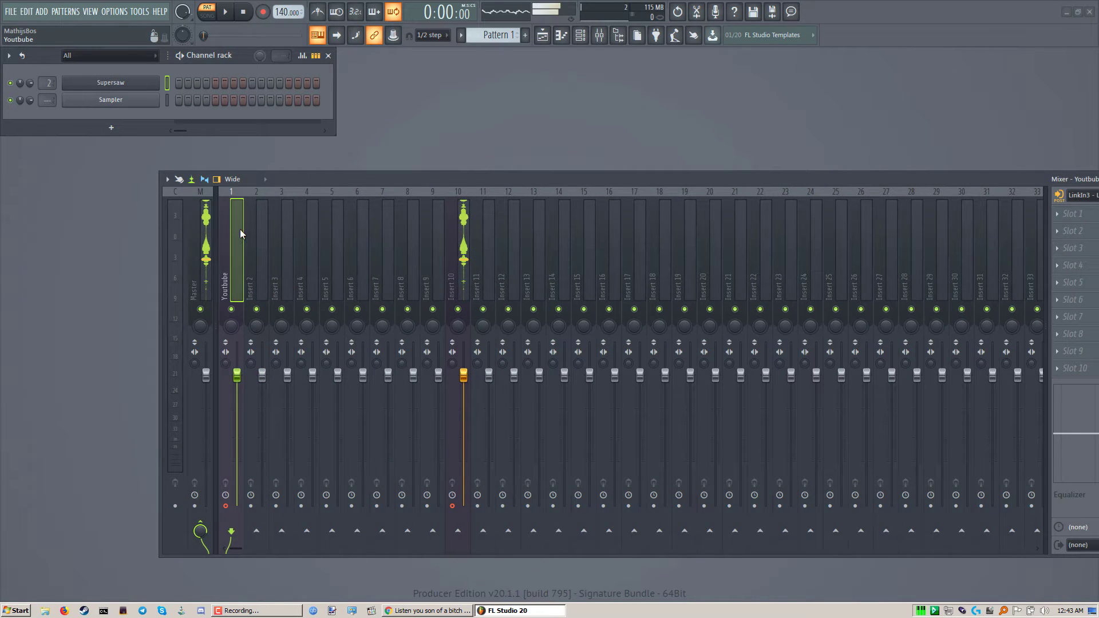
left_click(261, 233)
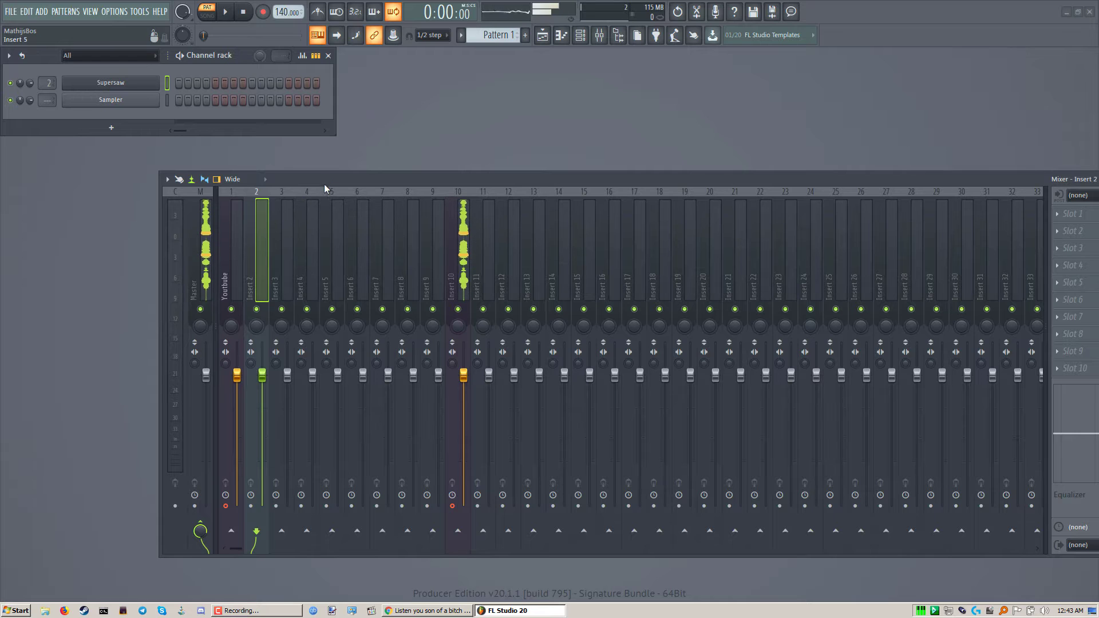
left_click_drag(324, 185, 293, 170)
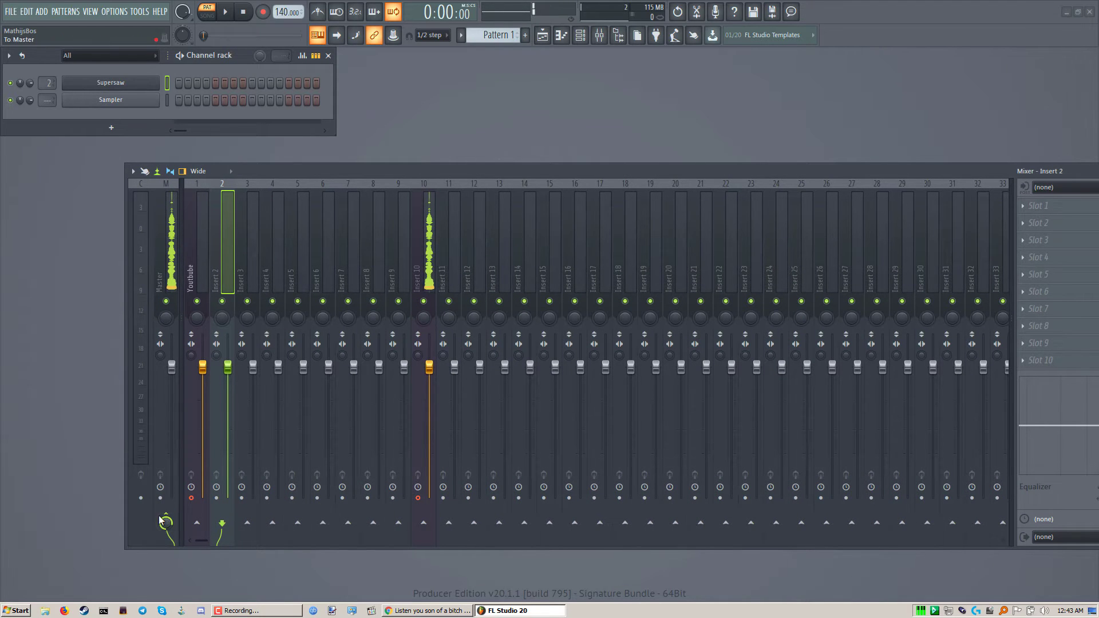
left_click(248, 523)
- Turn off the Youtbube track's Master send and route it to Insert 3
left_click(198, 257)
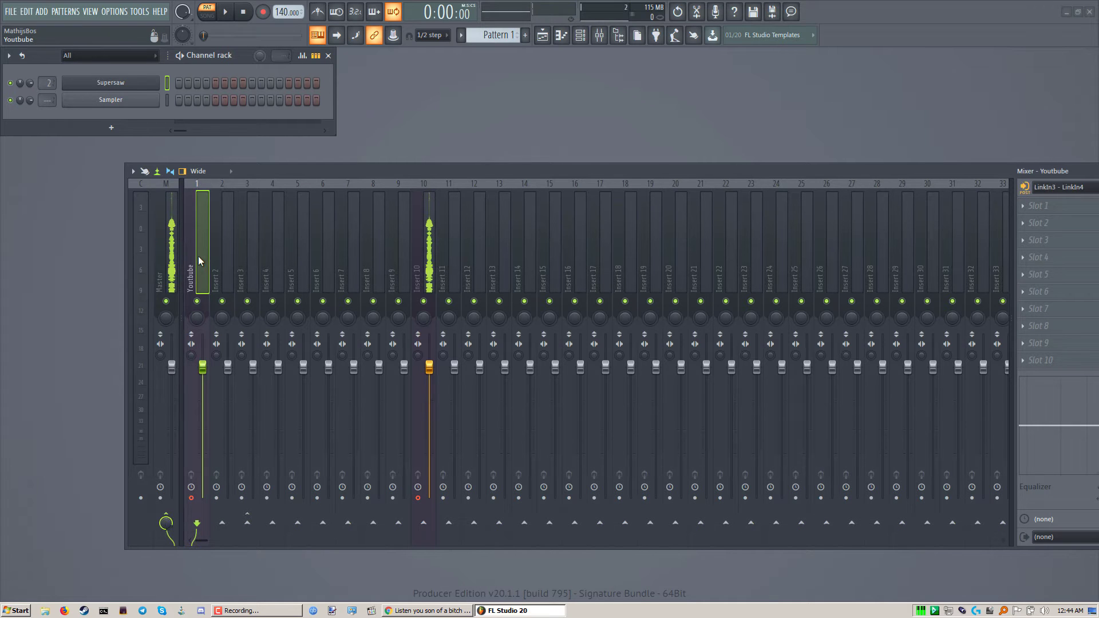
left_click(166, 522)
left_click(248, 523)
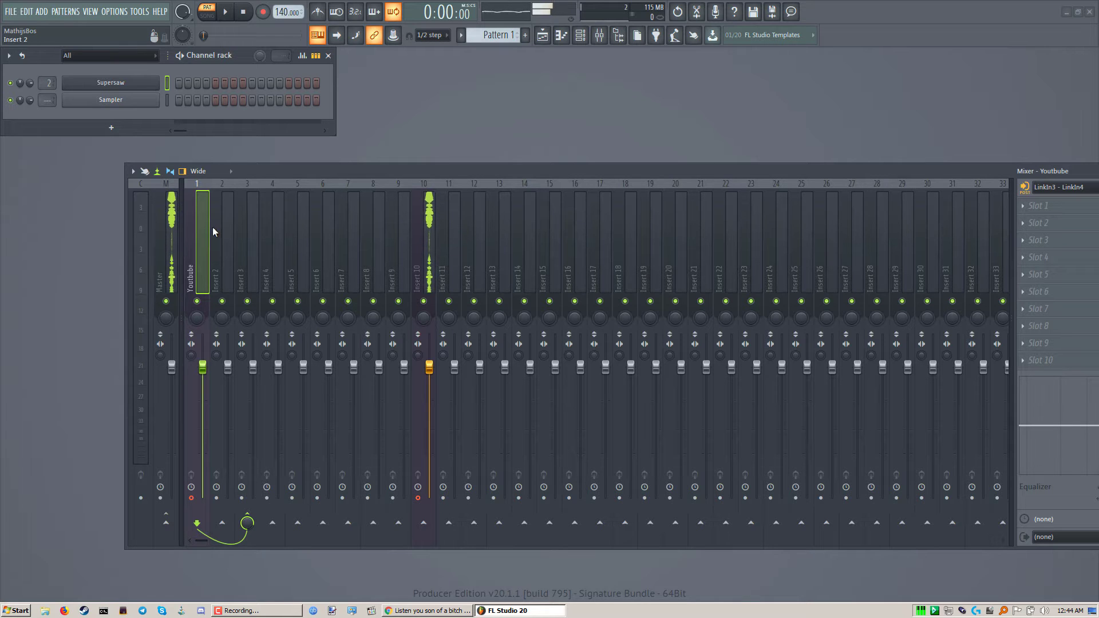
left_click(228, 224)
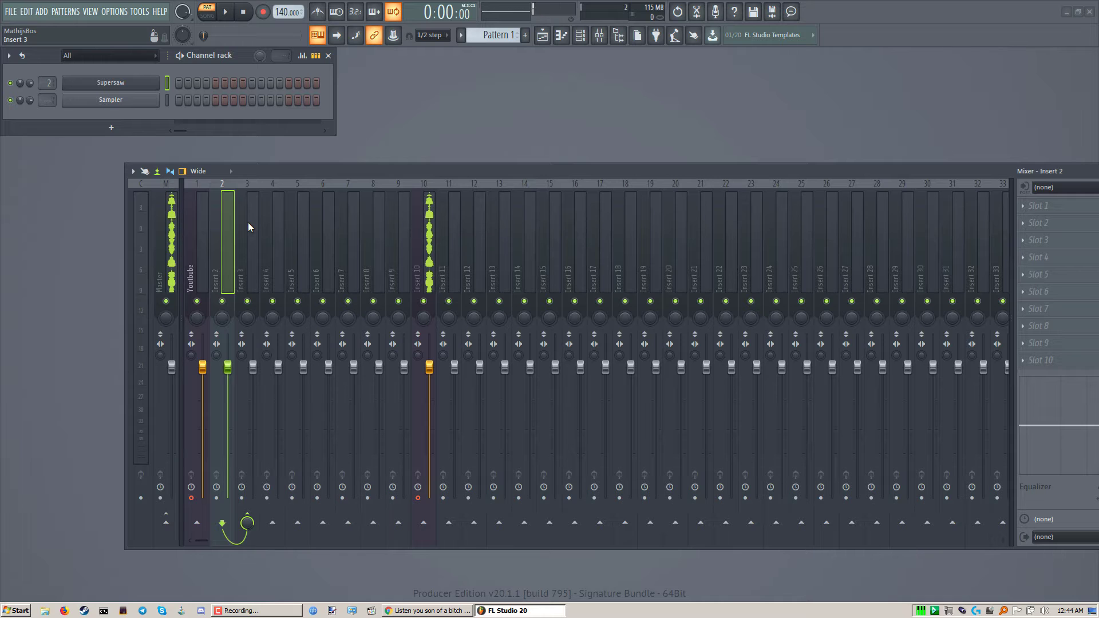
left_click(249, 210)
left_click_drag(265, 171, 162, 182)
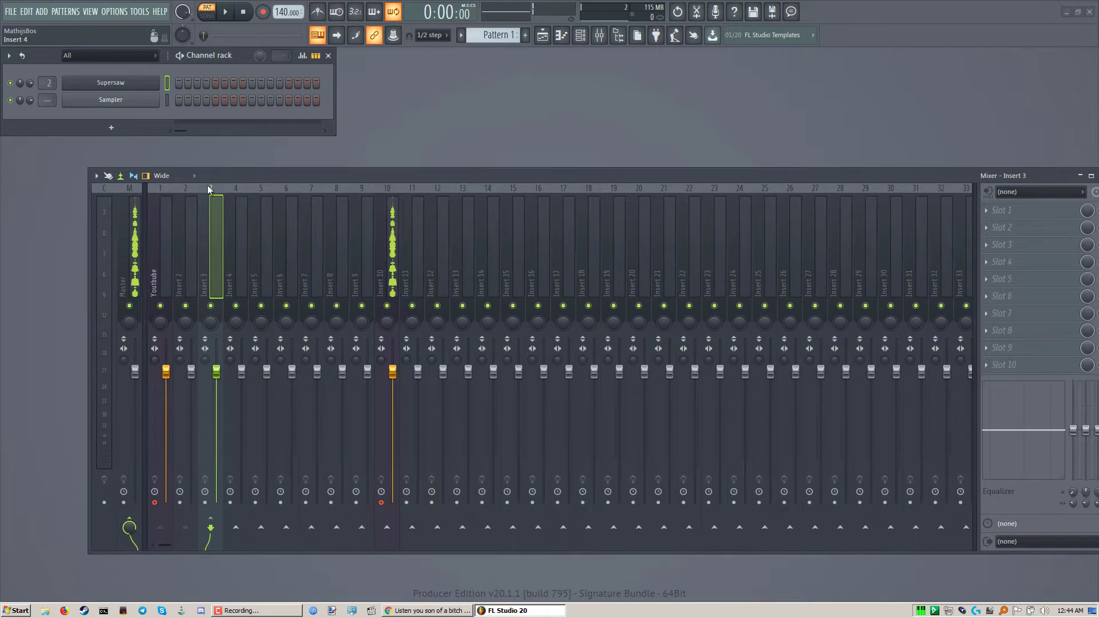
- Load Vocodex into Insert 3's first effect slot
left_click(923, 221)
mouse_move(938, 232)
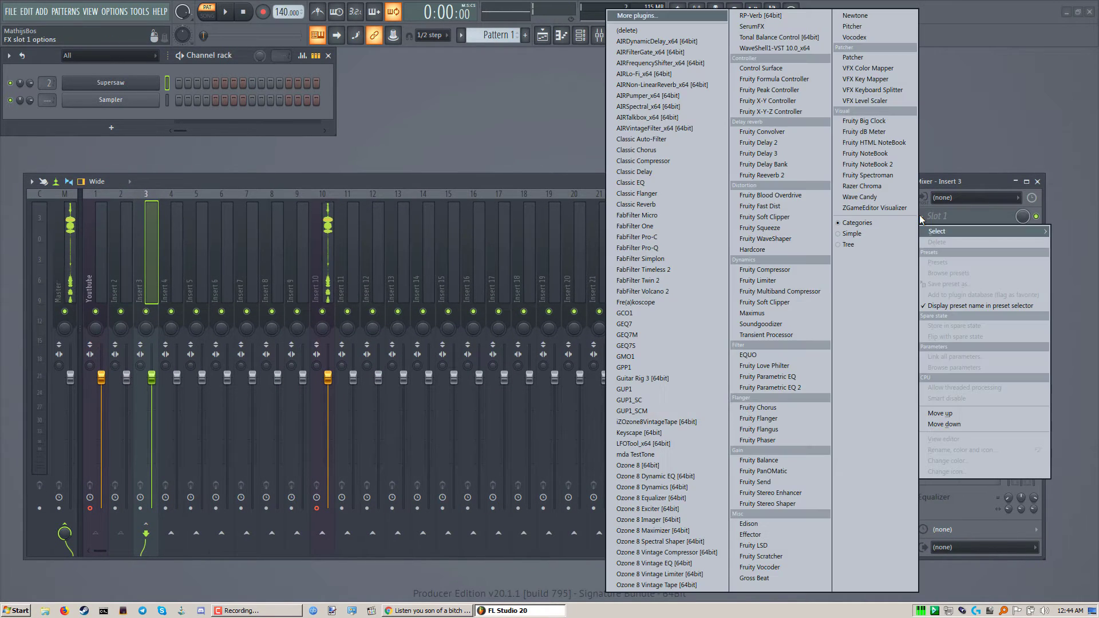
left_click(865, 37)
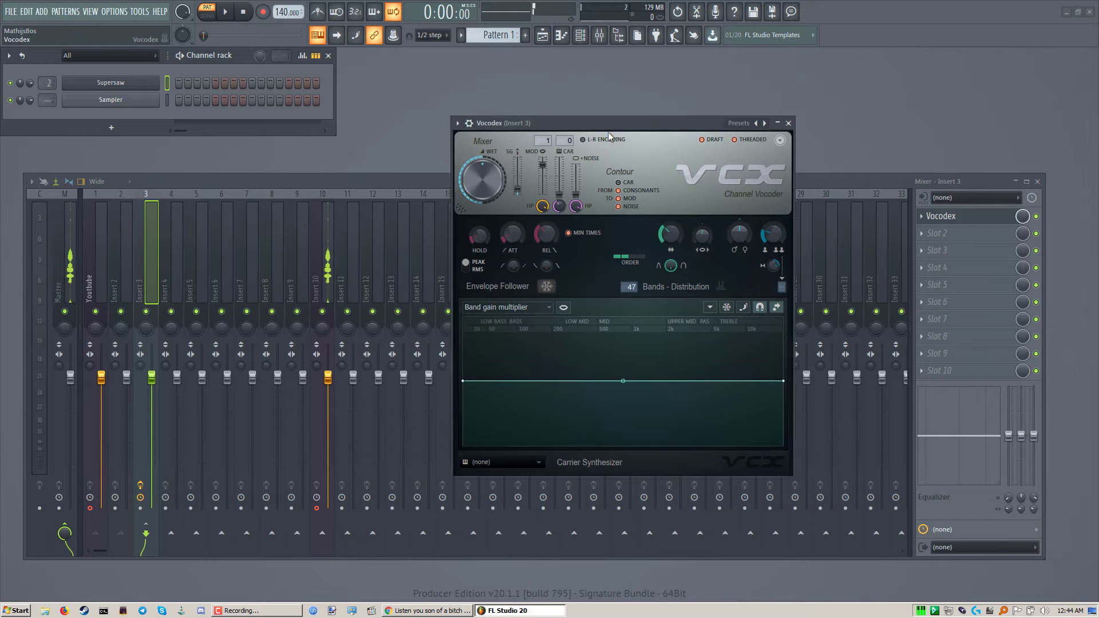
left_click_drag(609, 137, 616, 193)
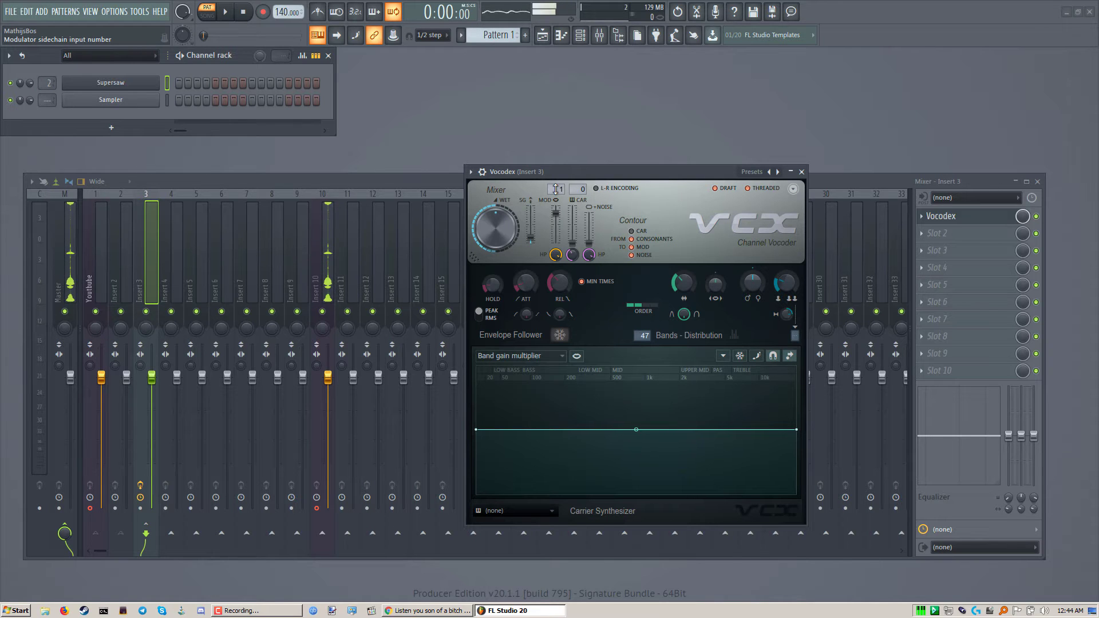
scroll(562, 194, "up", 1)
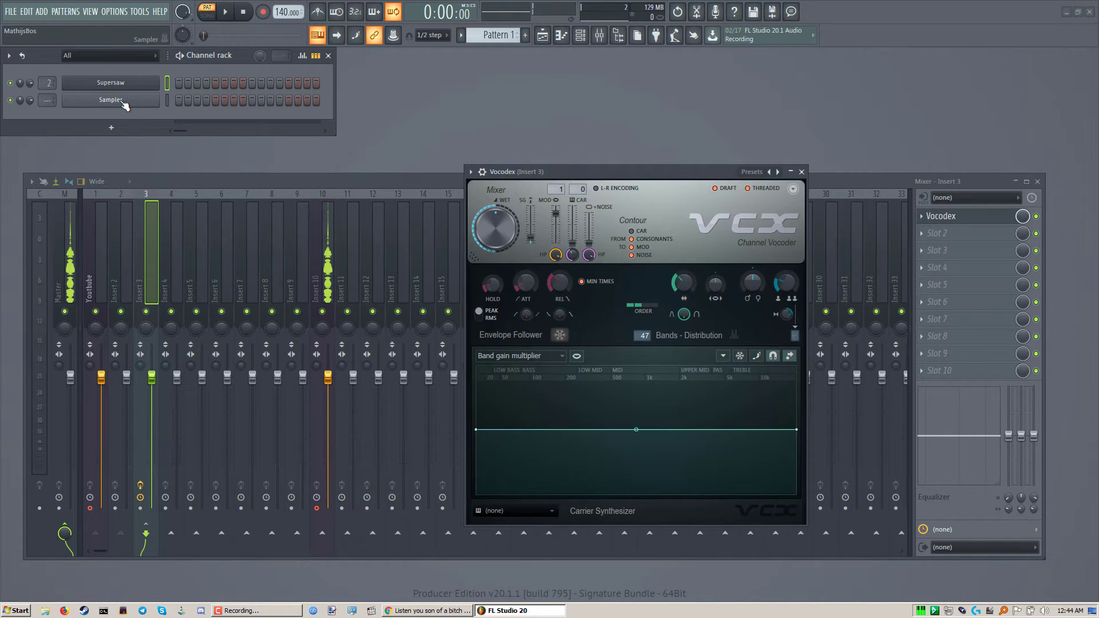
- Delete the Sampler channel from the channel rack
right_click(159, 99)
left_click(193, 212)
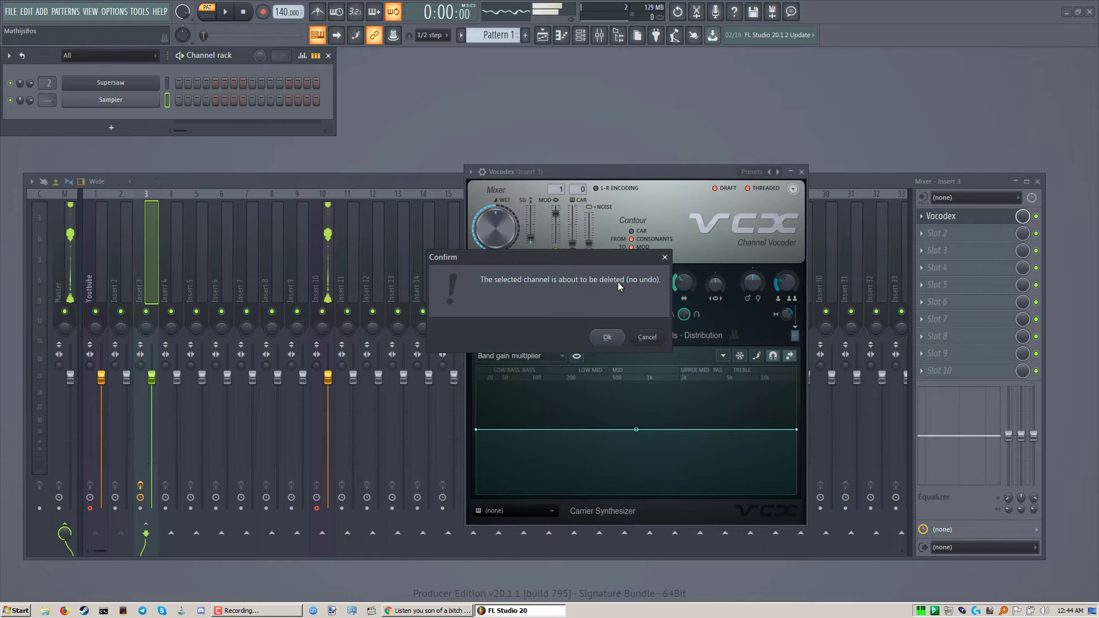
left_click(608, 337)
- Set Vocodex's carrier input to Insert 2 and its modulator input to the Youtbube track
left_click(581, 188)
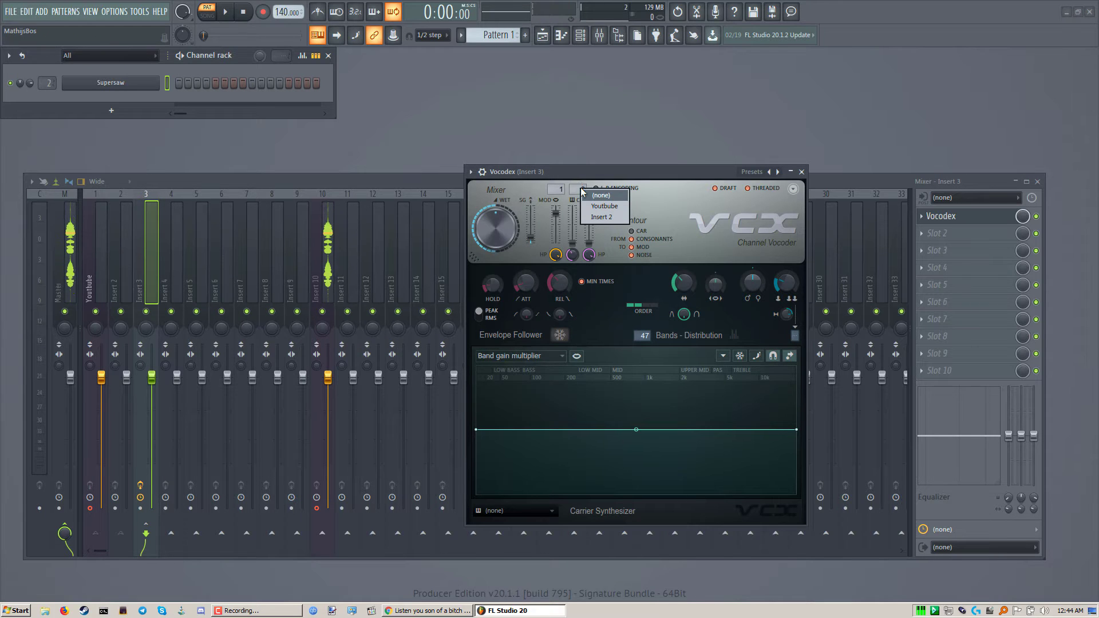
left_click(596, 217)
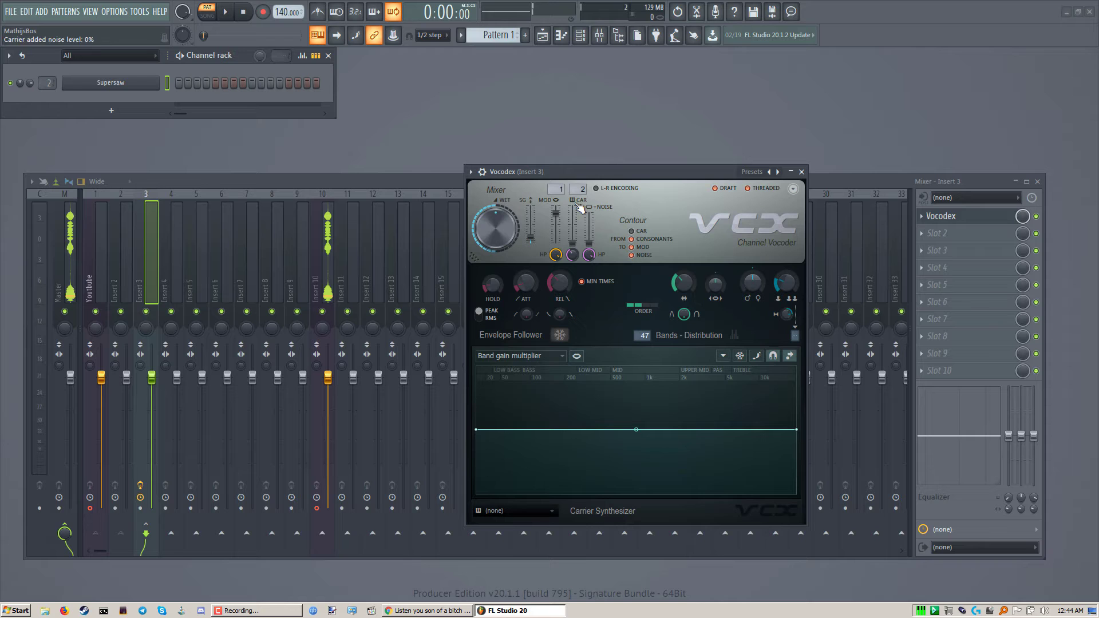
left_click(560, 189)
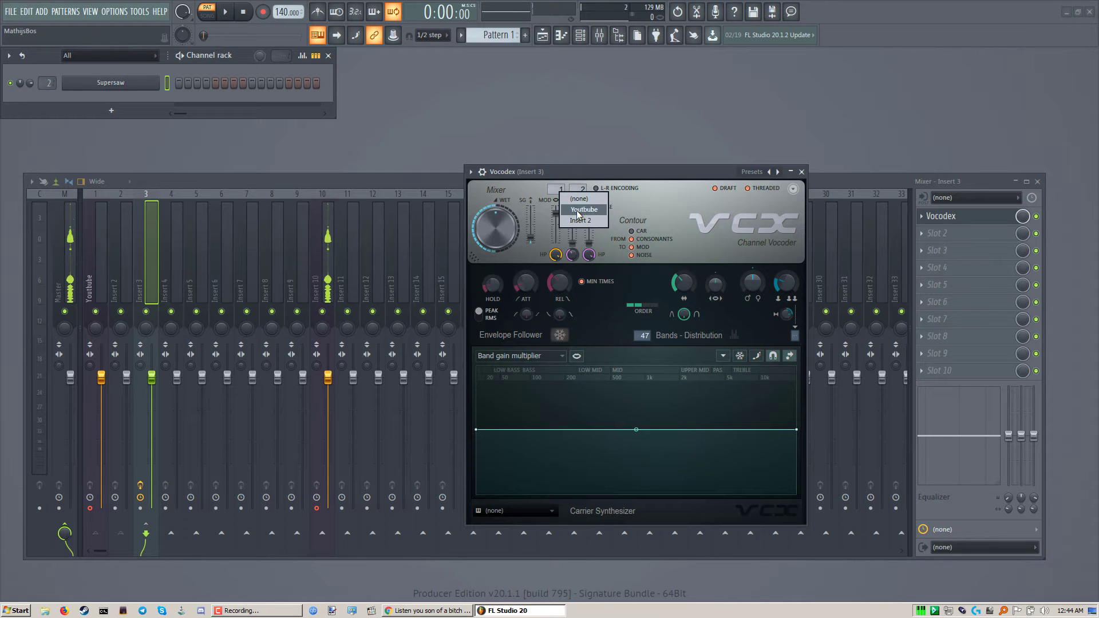
left_click(579, 214)
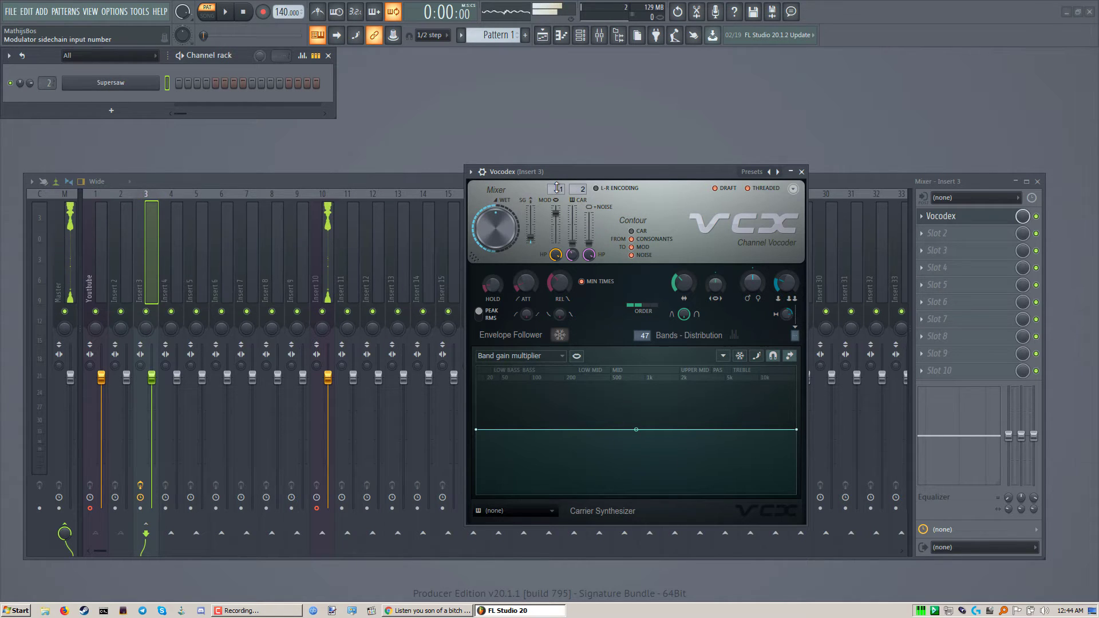
left_click_drag(290, 182, 305, 164)
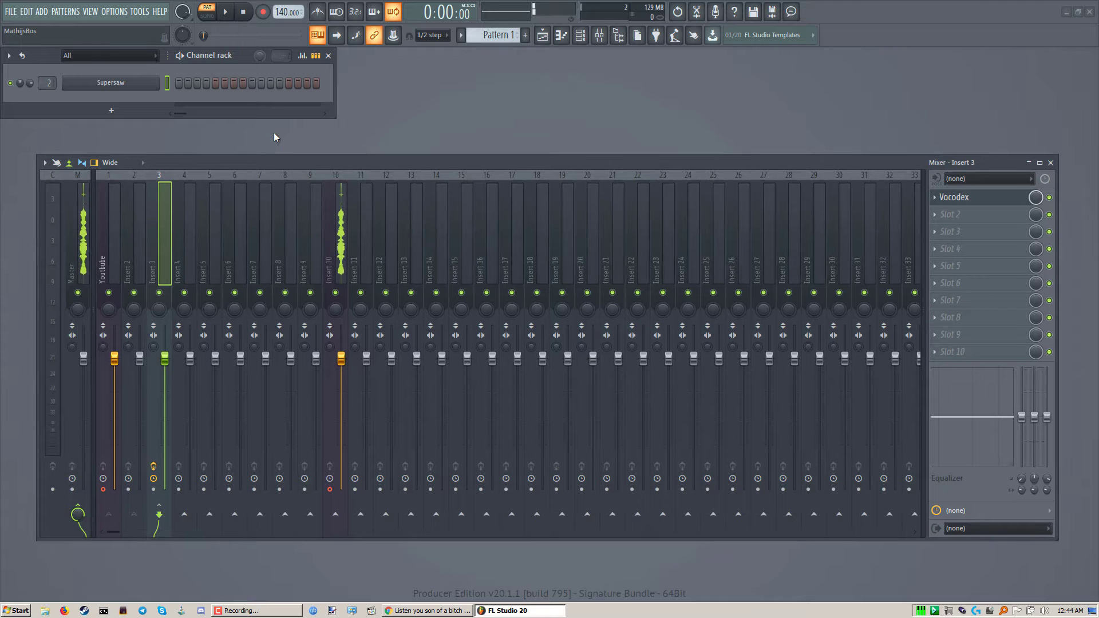
- Check the Supersaw Sytrus settings, then bring the YouTube speech video back to the front
left_click(427, 610)
key("alt+Tab")
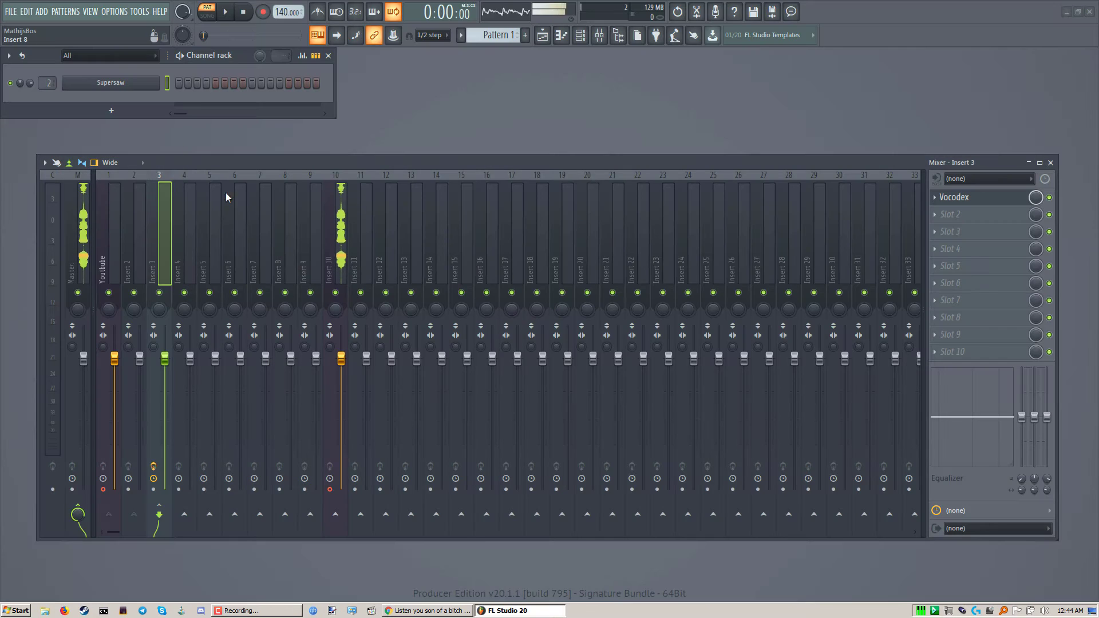
left_click(146, 84)
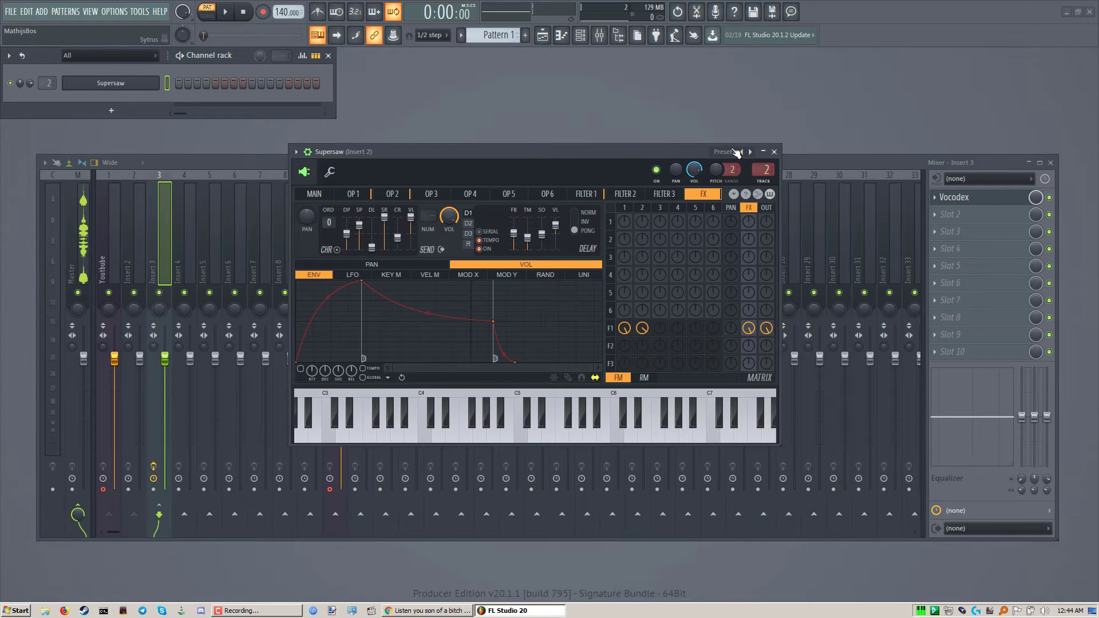
left_click(776, 151)
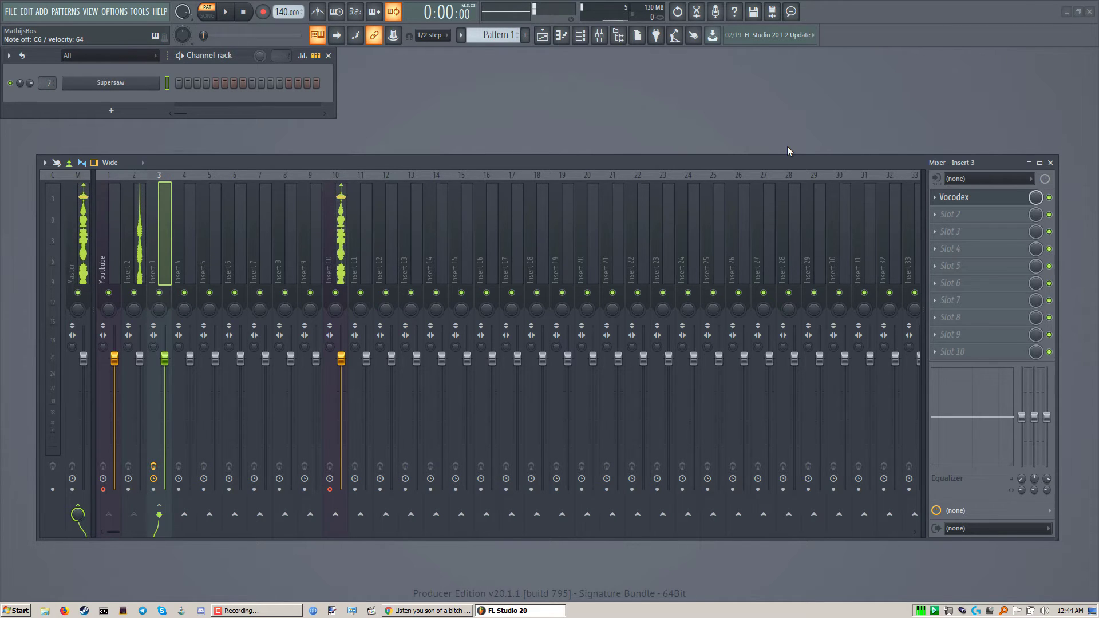
left_click(447, 611)
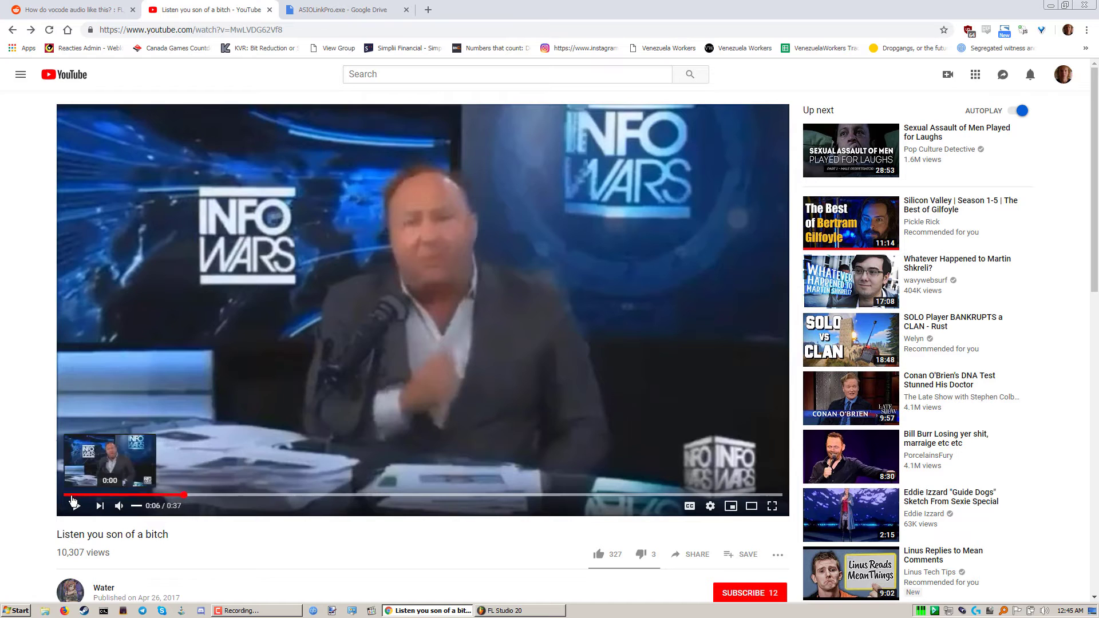
- Play the Infowars speech video, then switch back to the FL Studio mixer
left_click(74, 505)
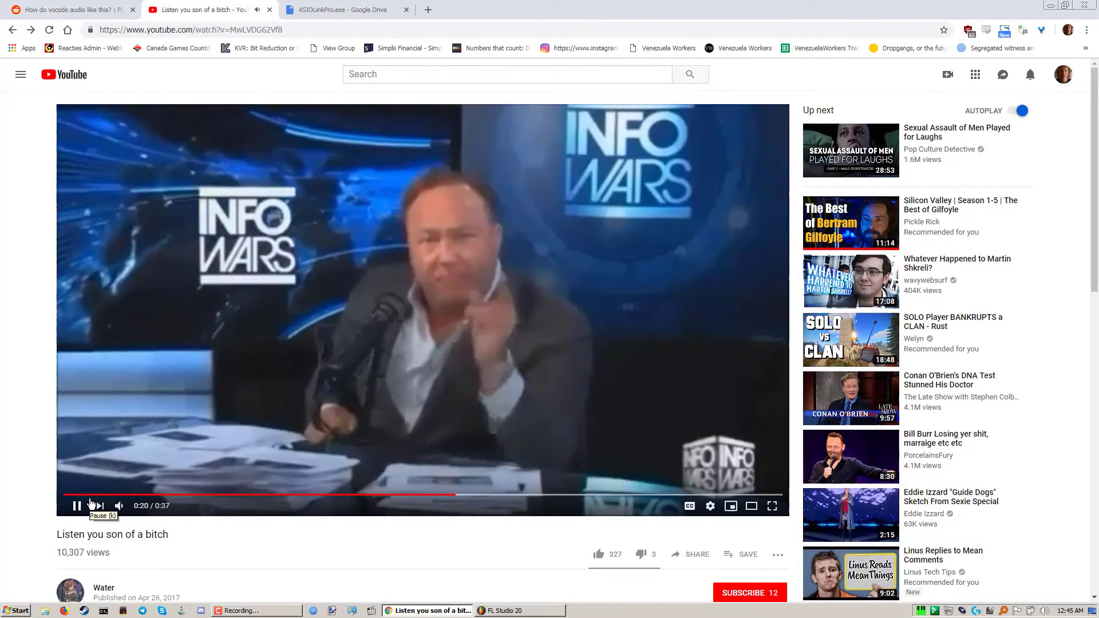
mouse_move(119, 506)
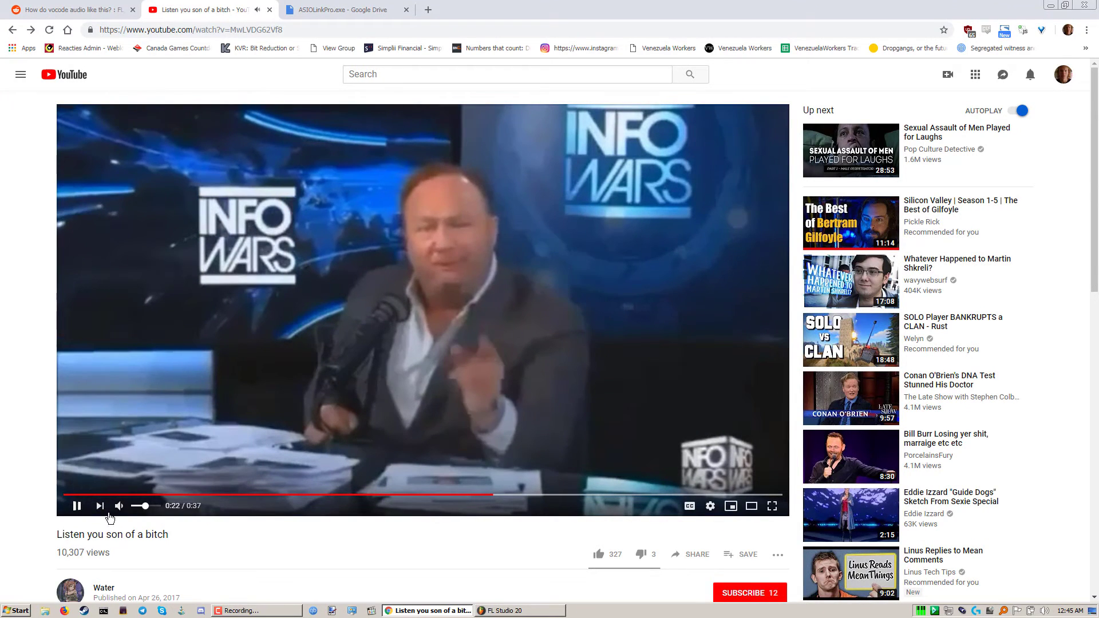
left_click(494, 608)
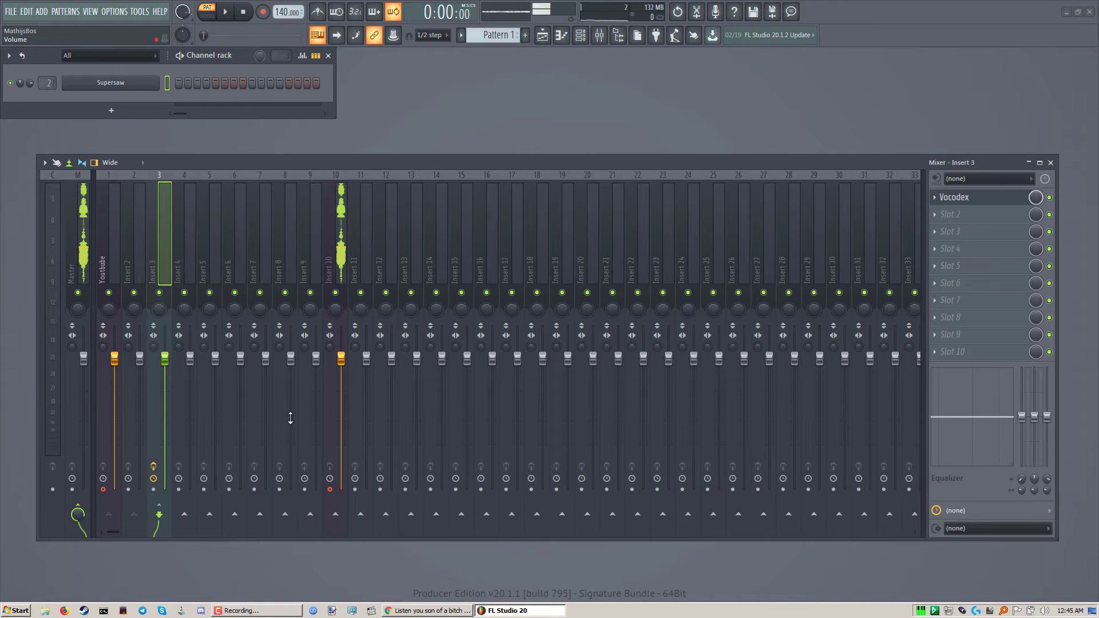
- Check the Youtube mixer track, start 'Whatever Happened to Martin Shkreli?', and return to FL Studio
left_click(118, 242)
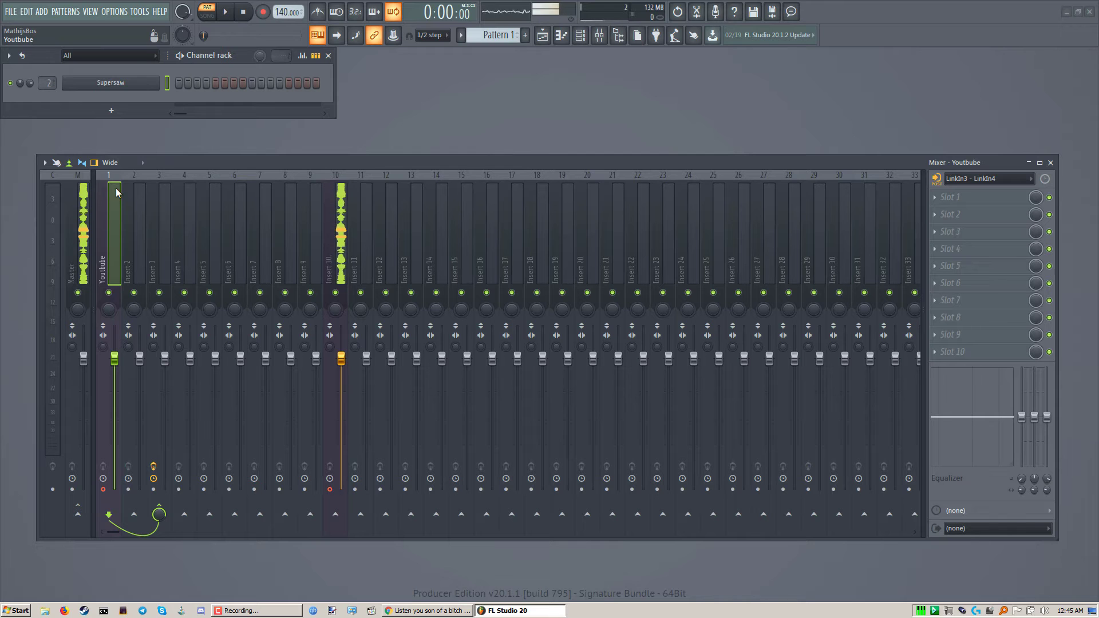
left_click_drag(185, 163, 213, 155)
left_click(447, 610)
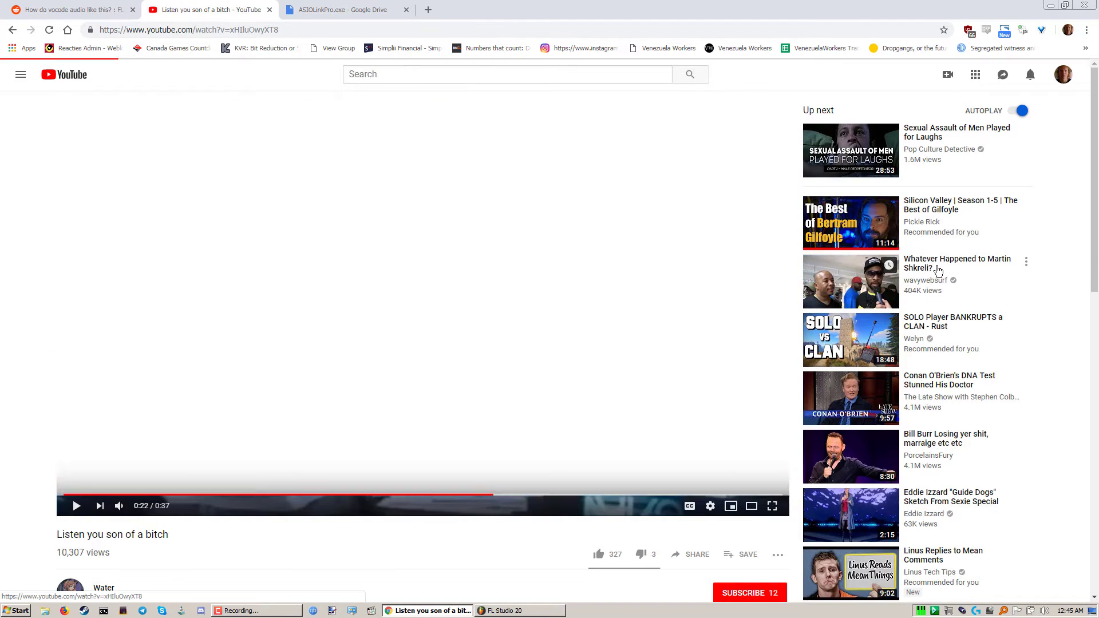
left_click(940, 270)
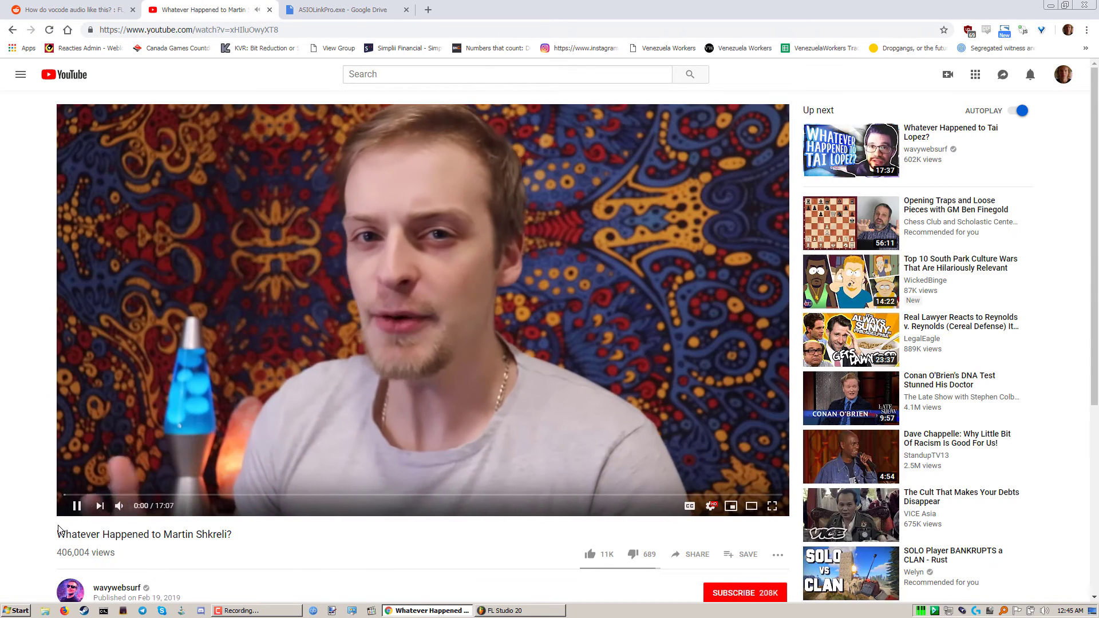
left_click(548, 616)
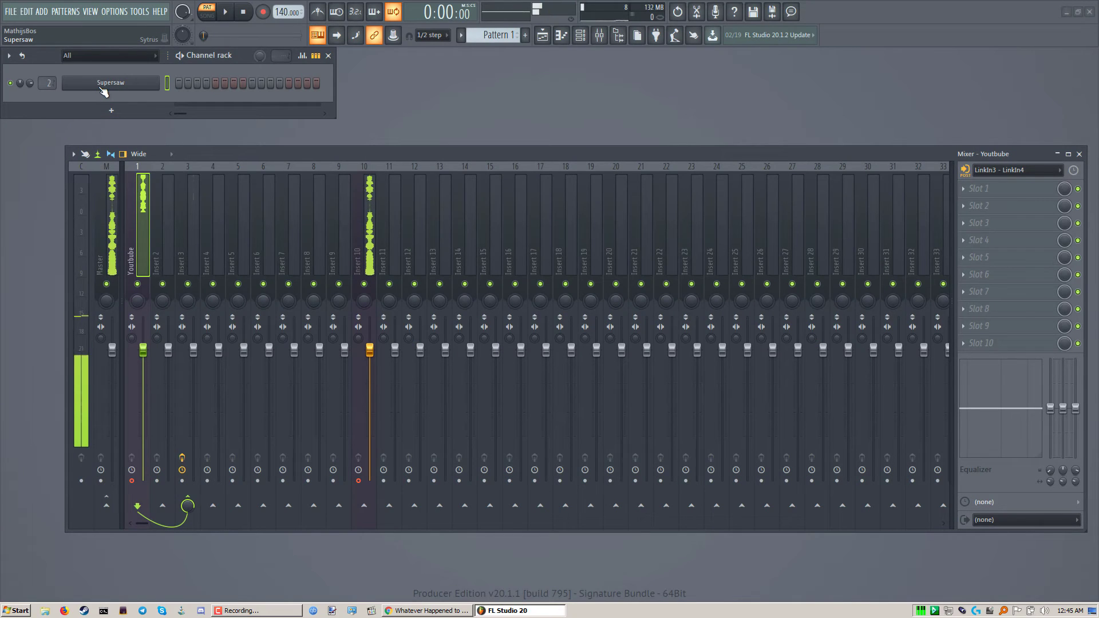
- Add a Serum_x64 channel and route it to mixer Insert 2
right_click(160, 82)
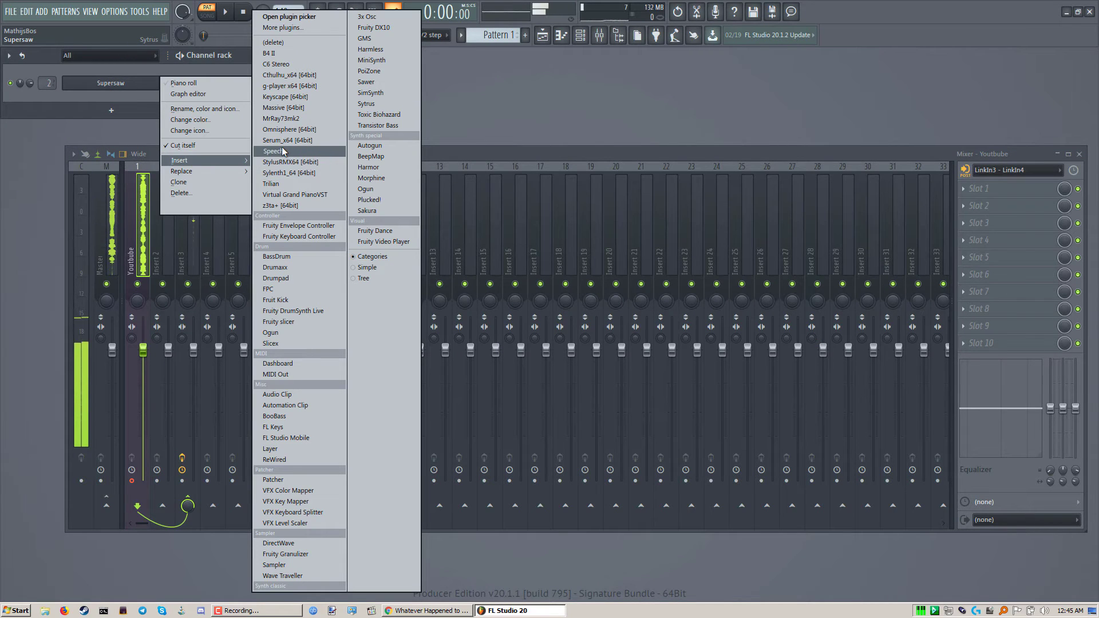
left_click(284, 142)
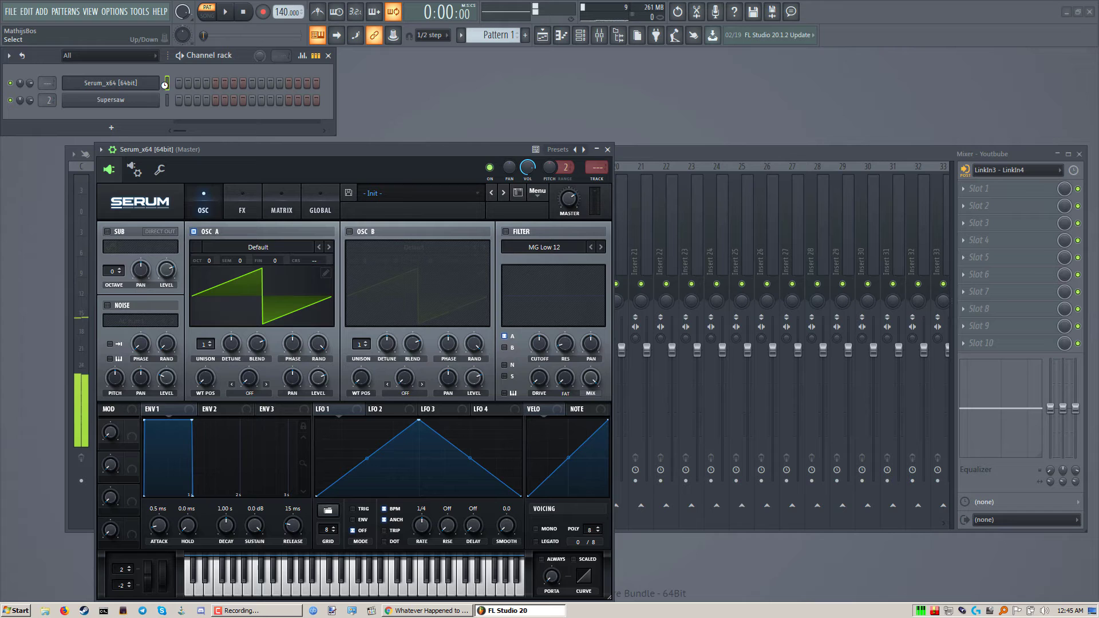
left_click_drag(597, 168, 597, 173)
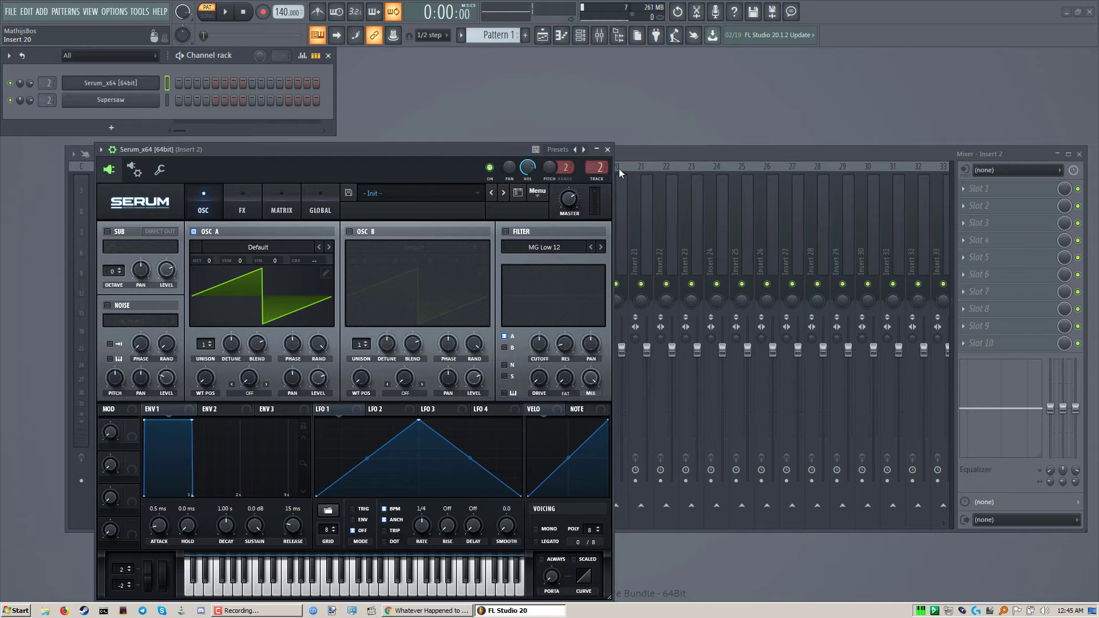
- Play four notes through Serum using keys b, w, n and c
key("b")
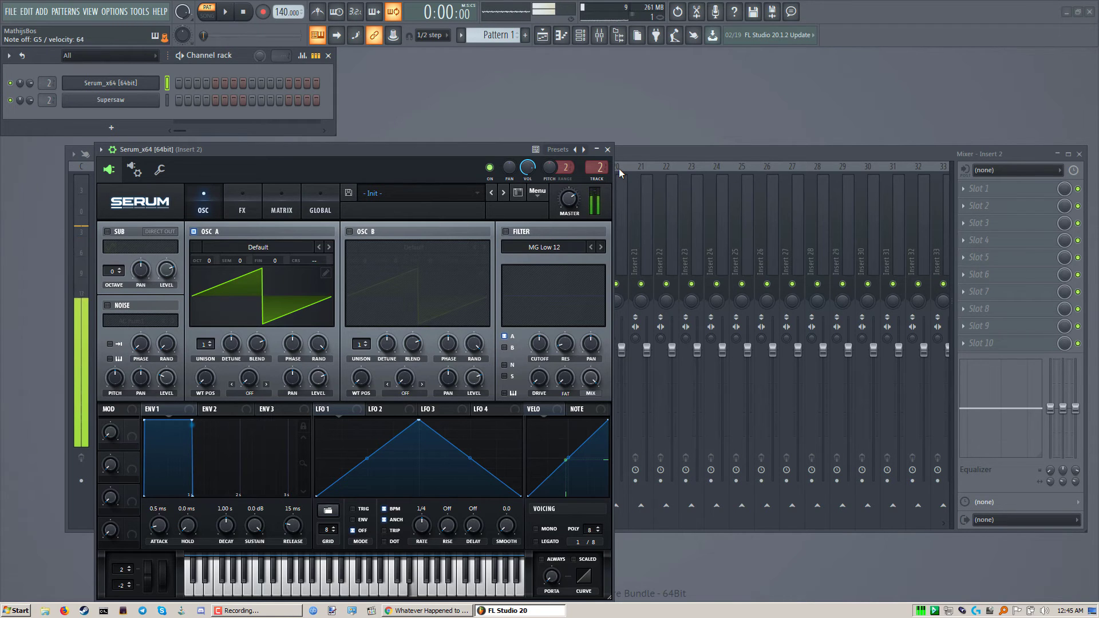
key("w")
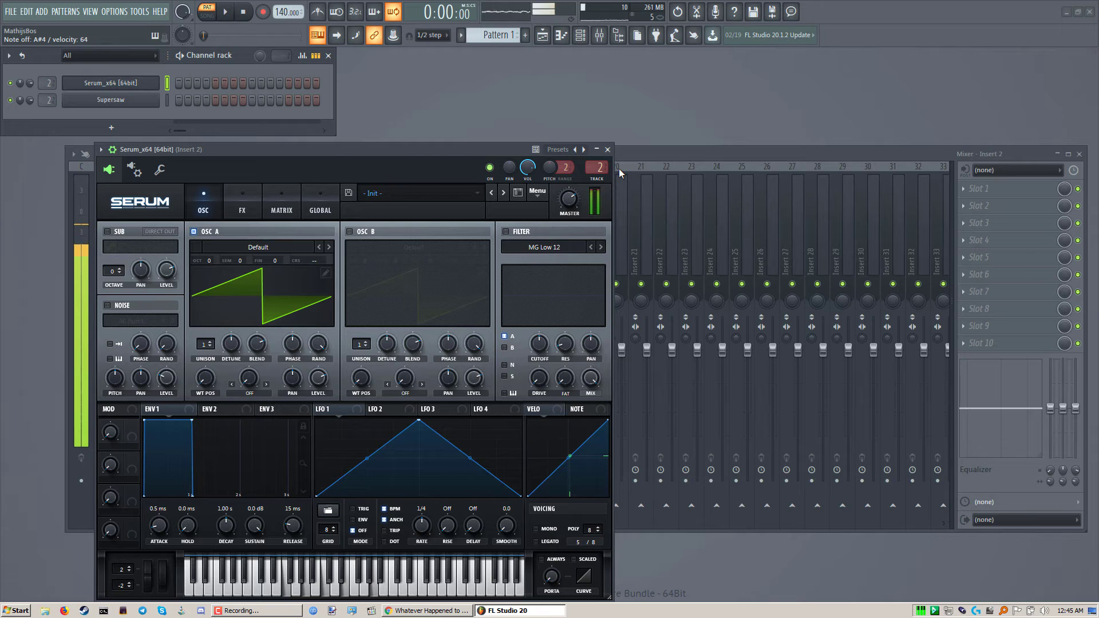
key("n")
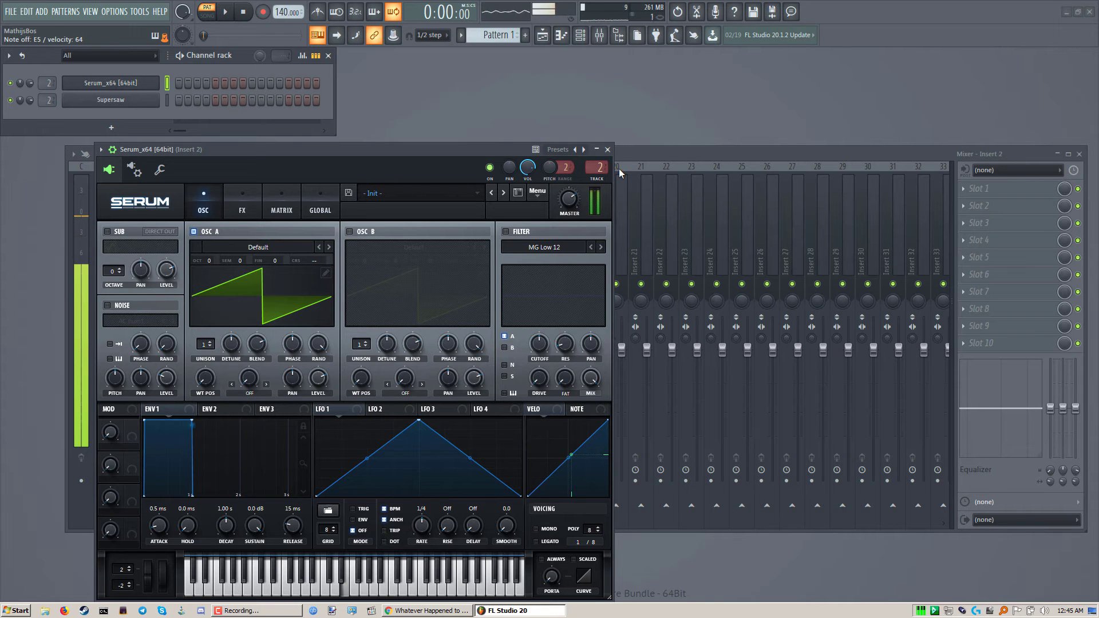
key("c")
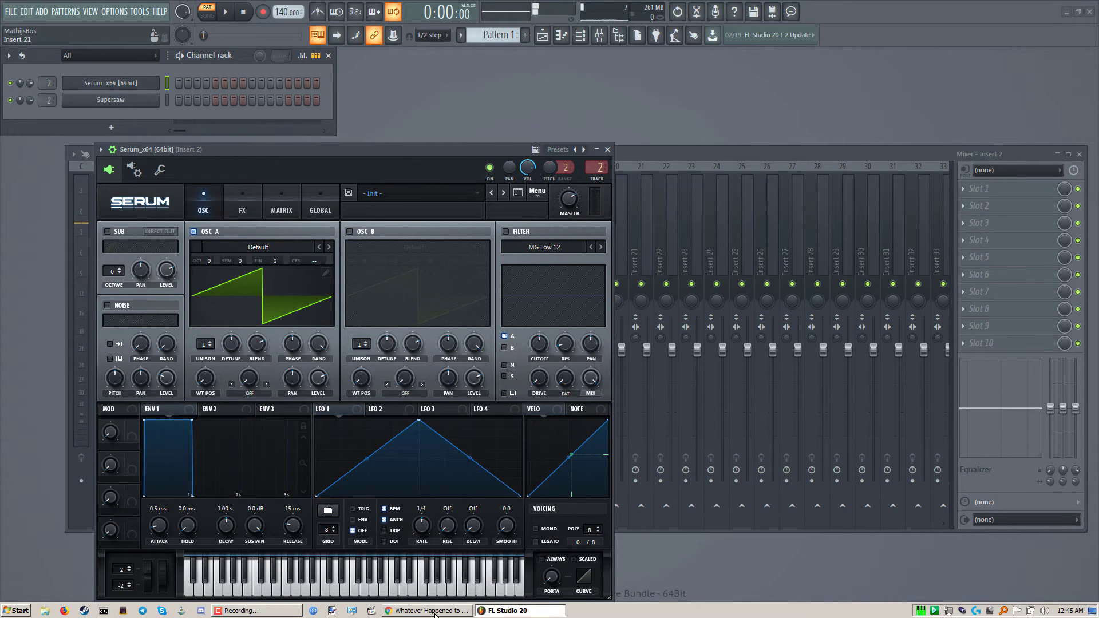
left_click(435, 611)
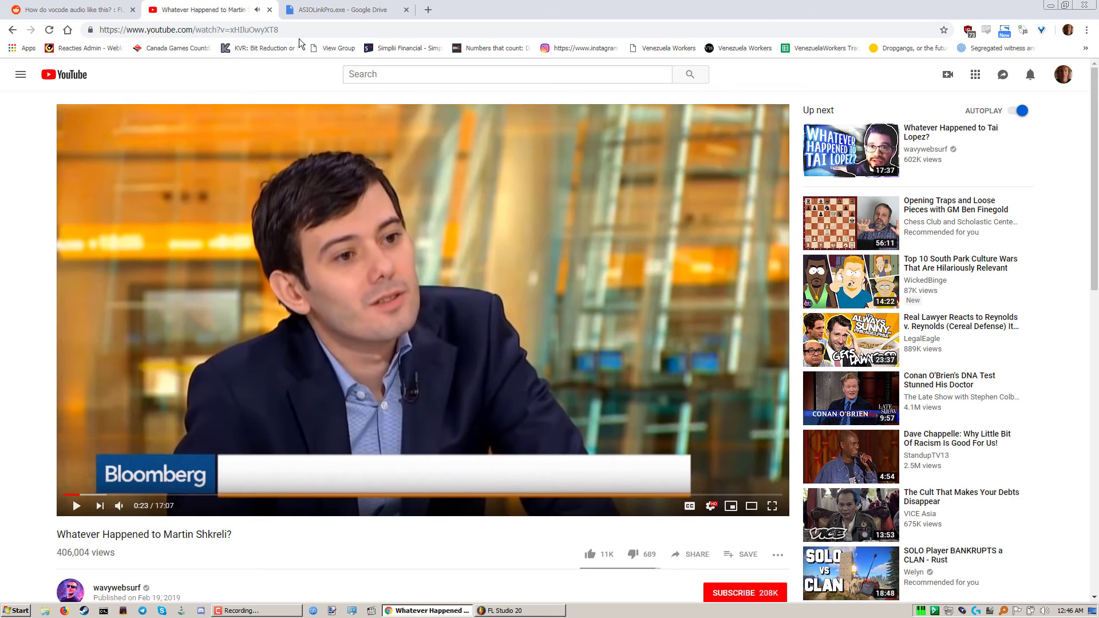
- Navigate Chrome to reddit.com/r/videos using the address bar suggestions
left_click(297, 35)
type("reddit.com/r/btc")
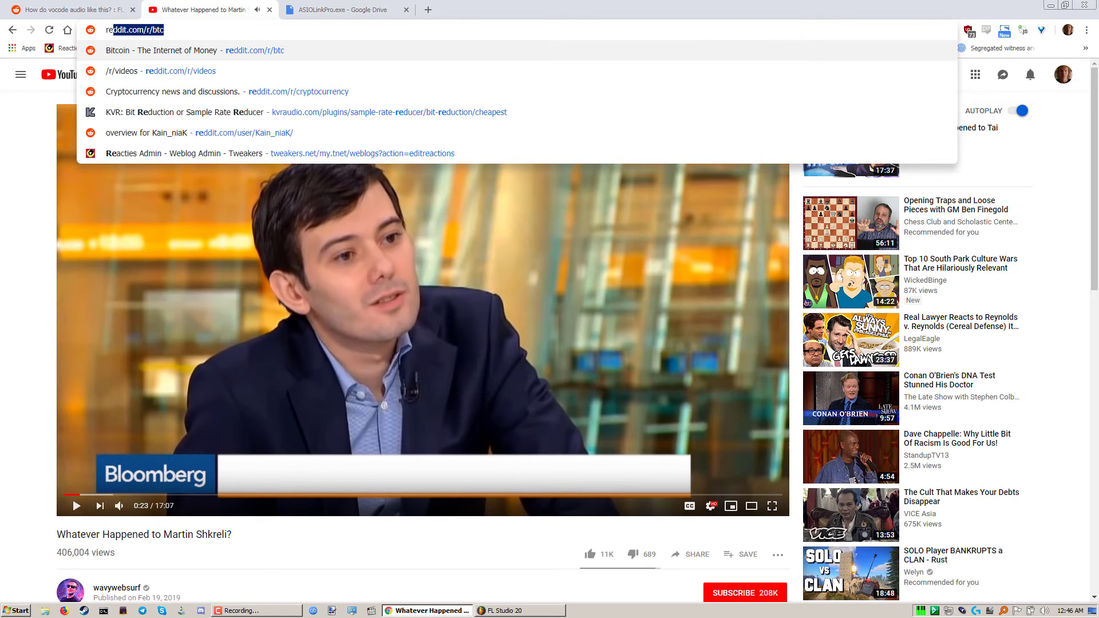
key("Down")
key("Down")
key("Up")
key("Return")
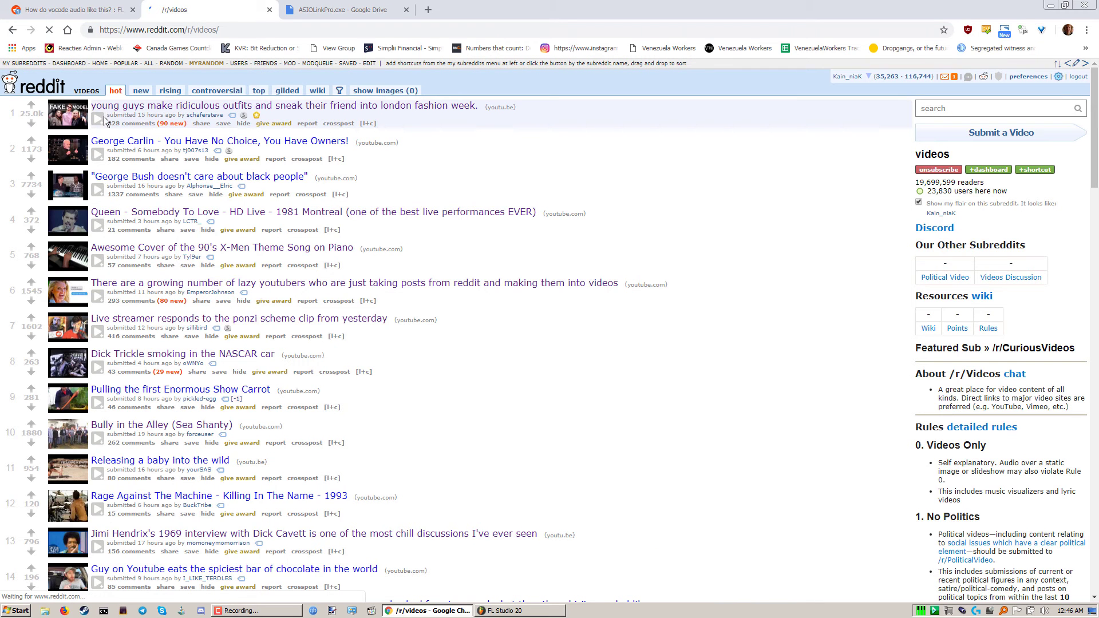
- Play the George Carlin 'You Have No Choice, You Have Owners!' post video
left_click(98, 154)
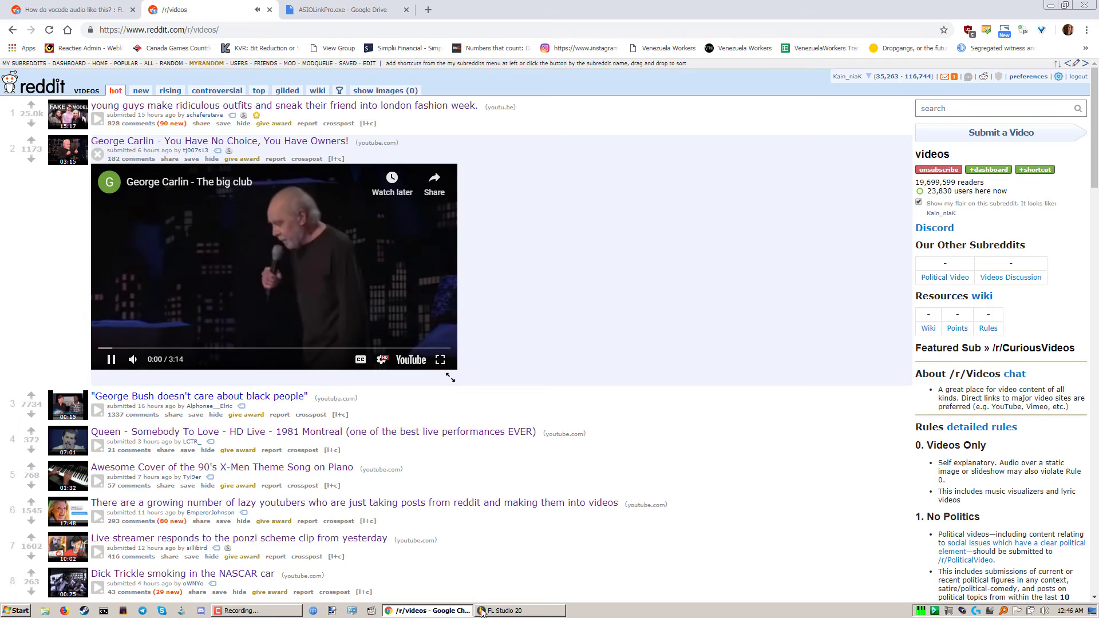
left_click(482, 612)
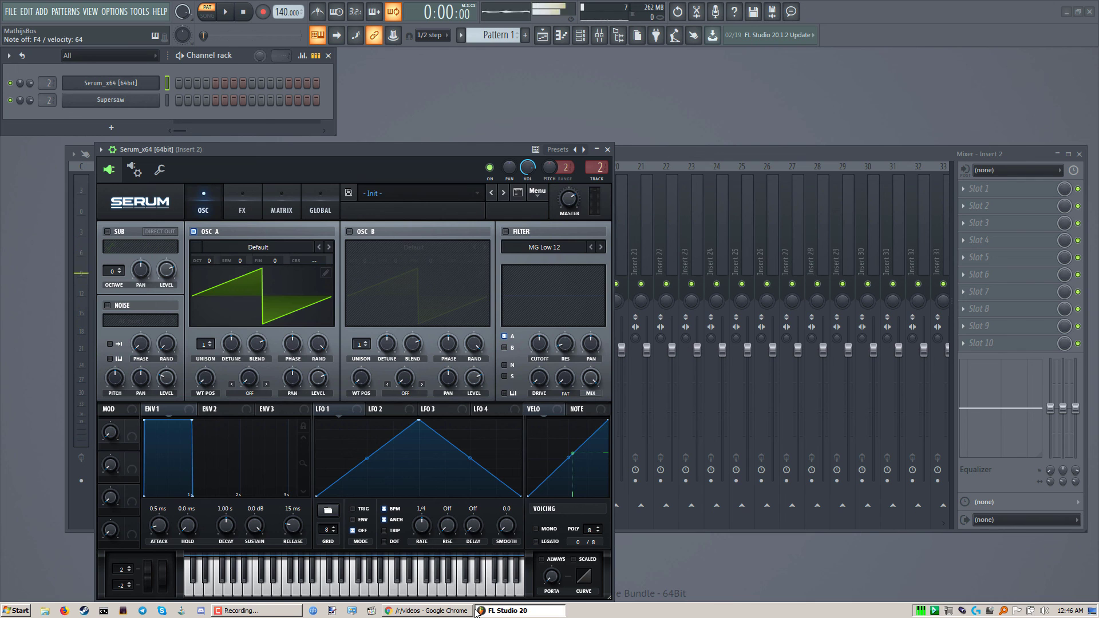
left_click(447, 609)
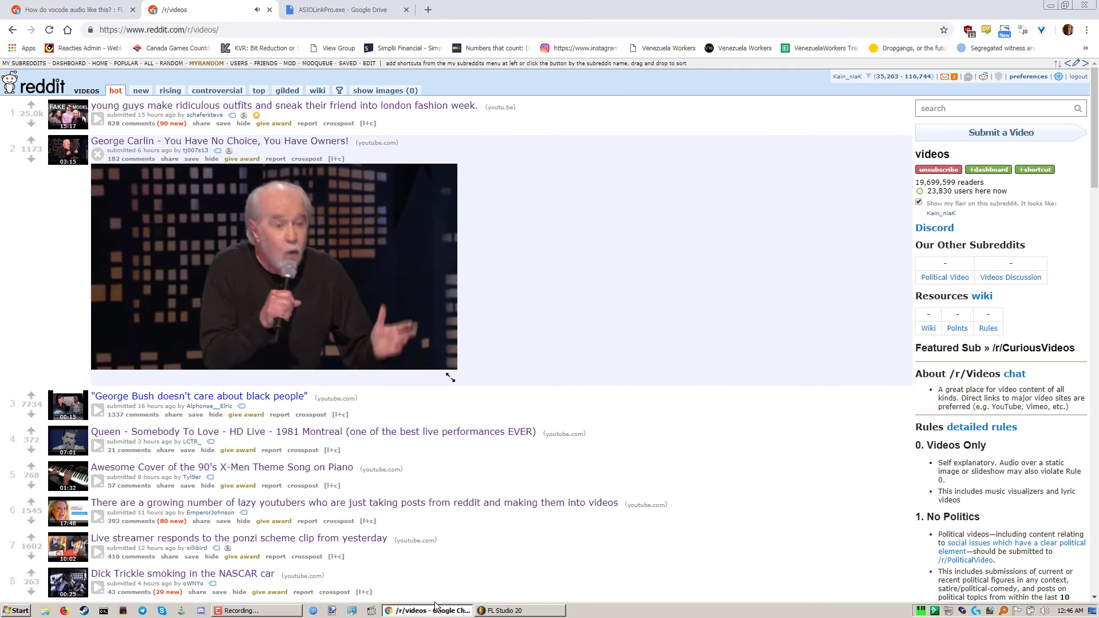